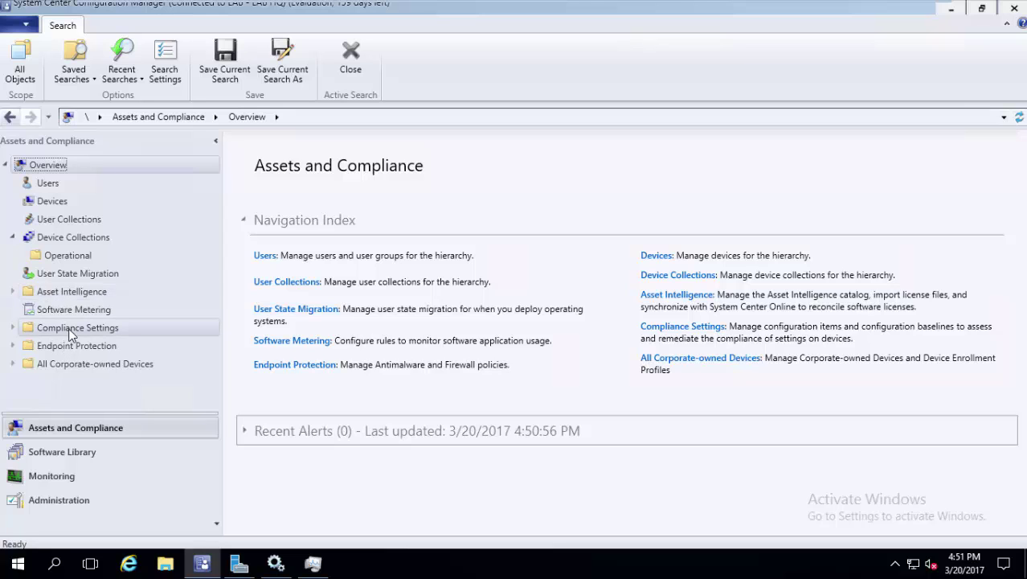
# - Start creating a new configuration item under Configuration Items in Compliance Settings
pyautogui.click(71, 332)
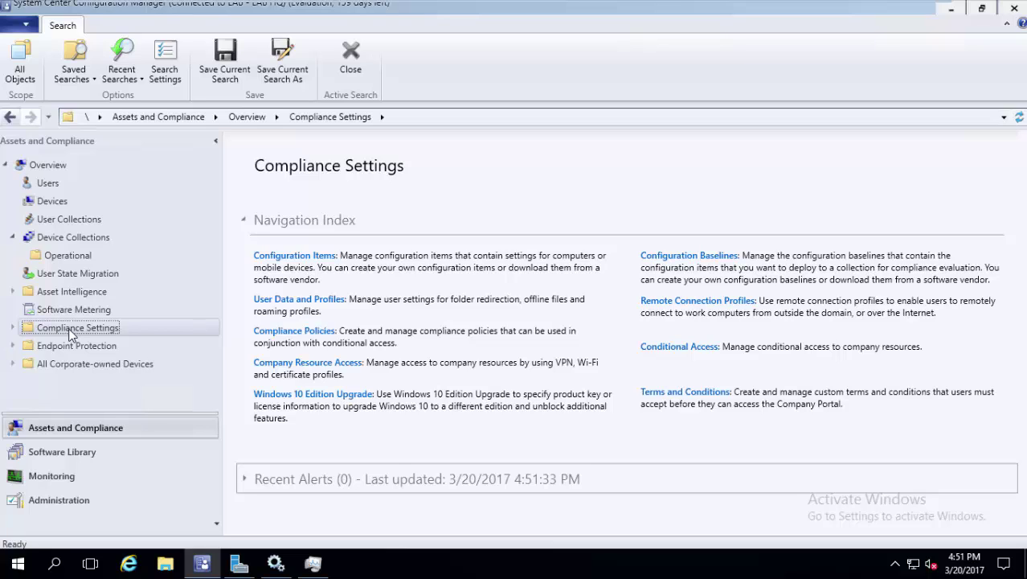
pyautogui.click(13, 330)
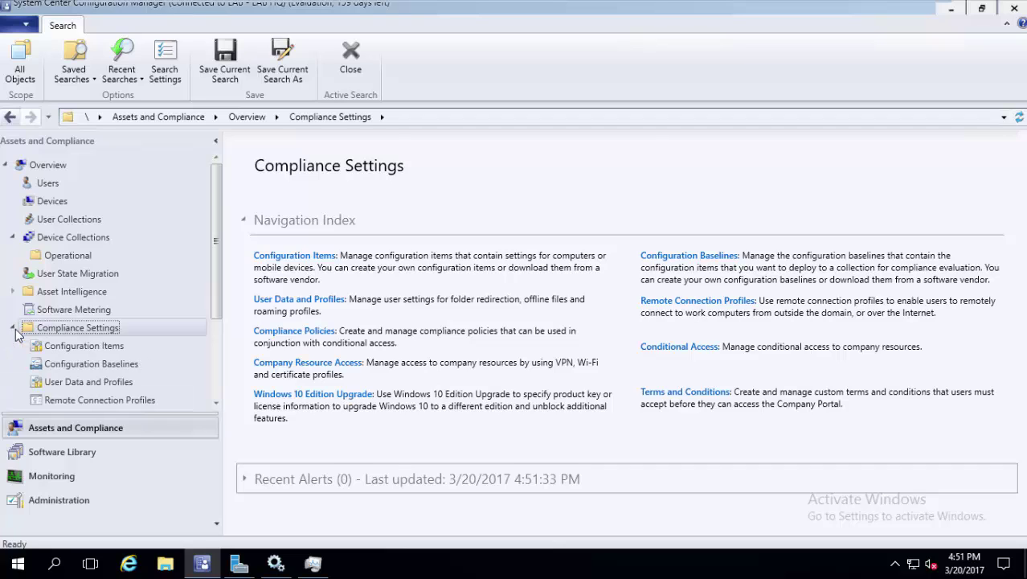
pyautogui.moveTo(216, 263); pyautogui.dragTo(215, 288)
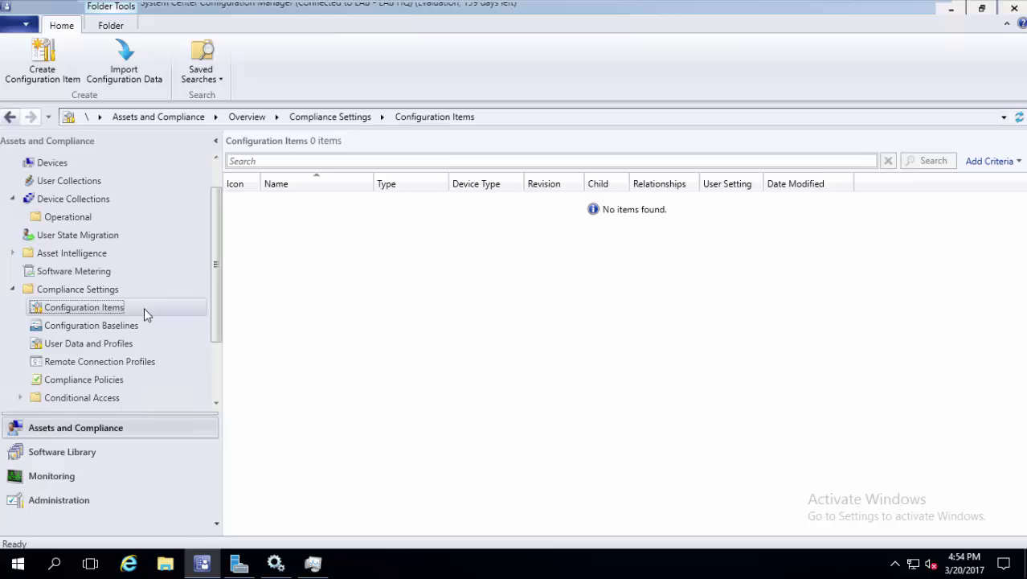
pyautogui.rightClick(144, 309)
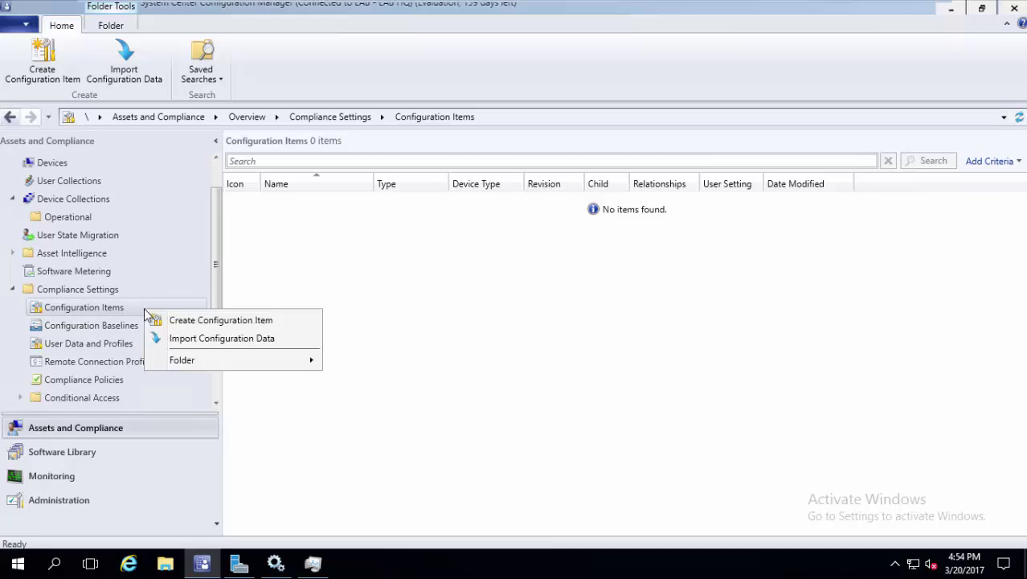
pyautogui.click(214, 318)
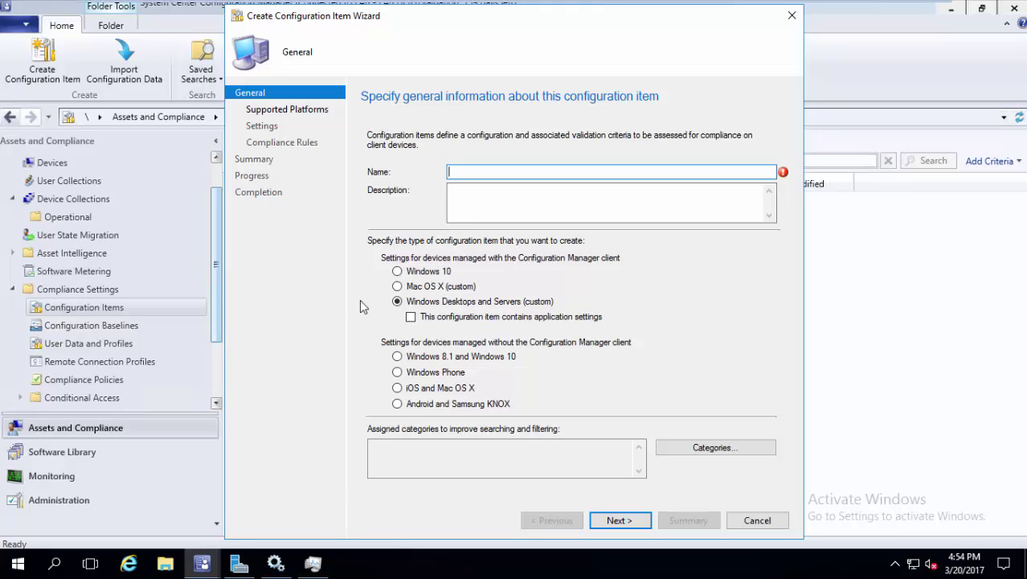
# - Name the configuration item Block CD and USB, assign no categories, and keep all Windows versions as supported platforms
pyautogui.write('B')
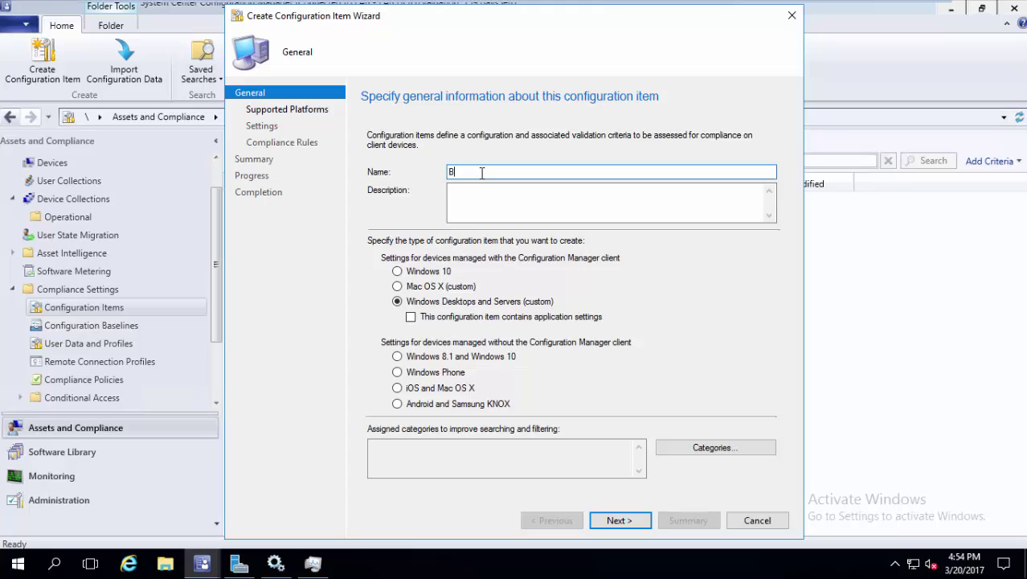
pyautogui.write('lock C')
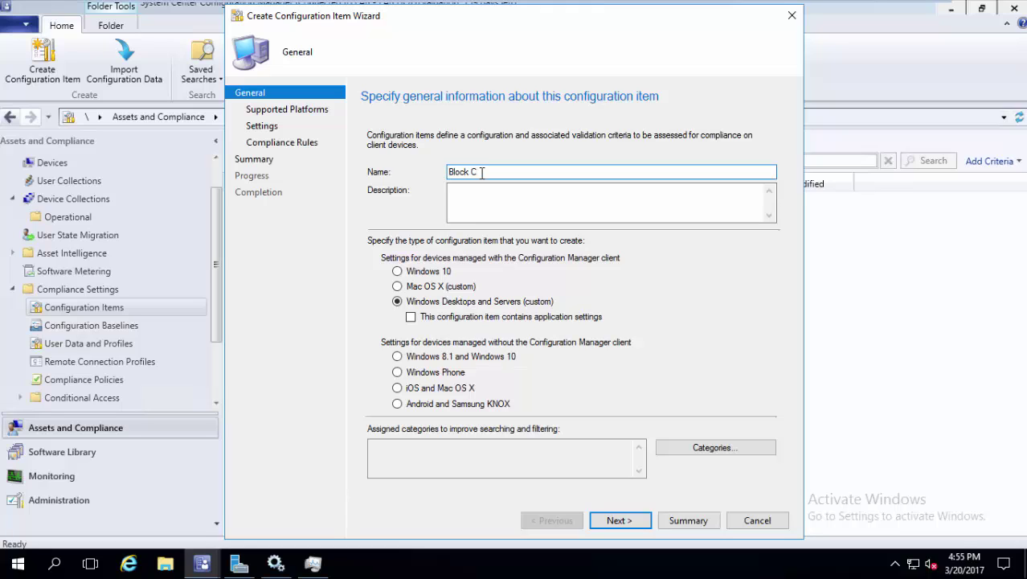
pyautogui.write('D and USB')
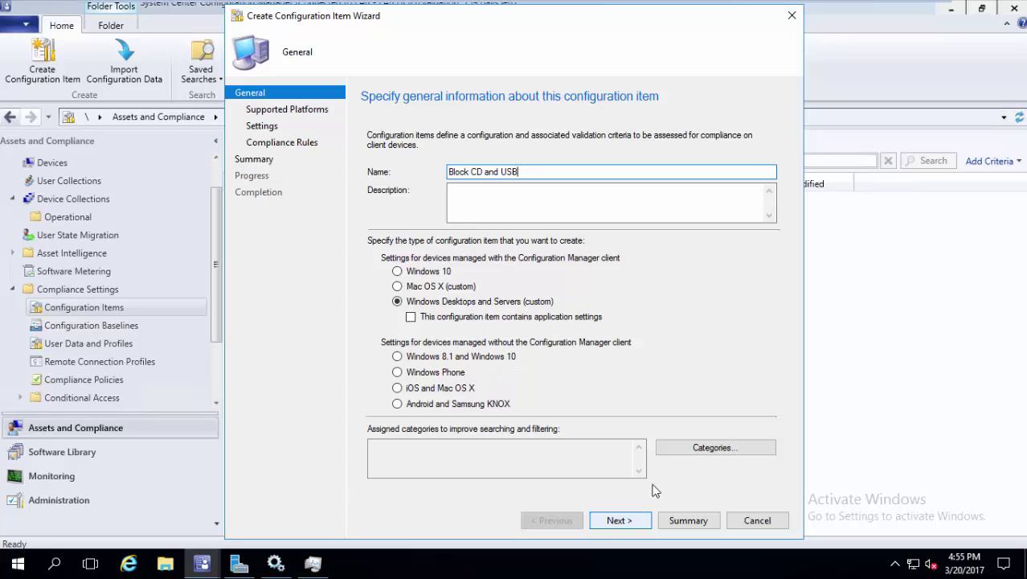
pyautogui.click(684, 448)
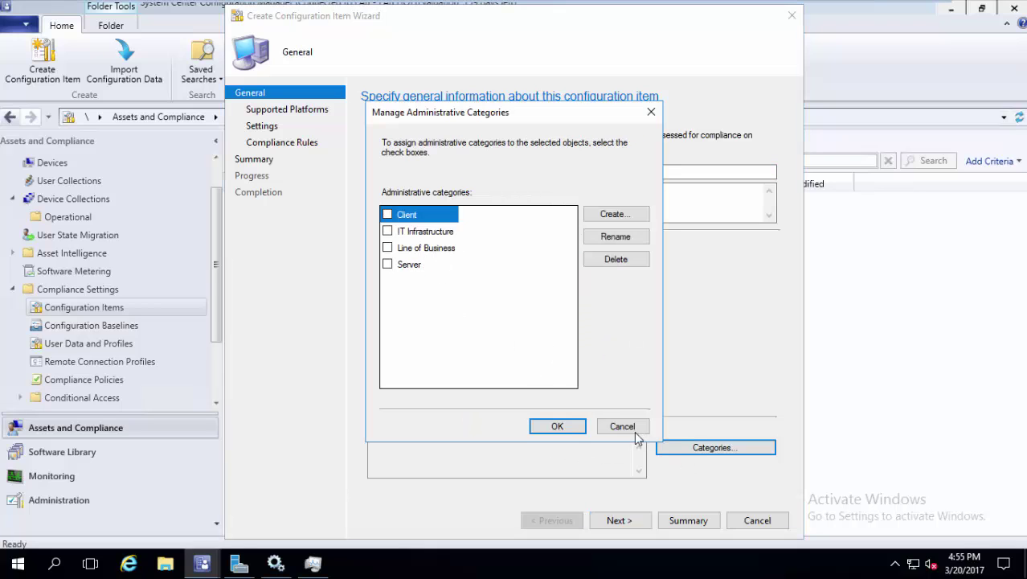
pyautogui.click(632, 428)
pyautogui.click(617, 520)
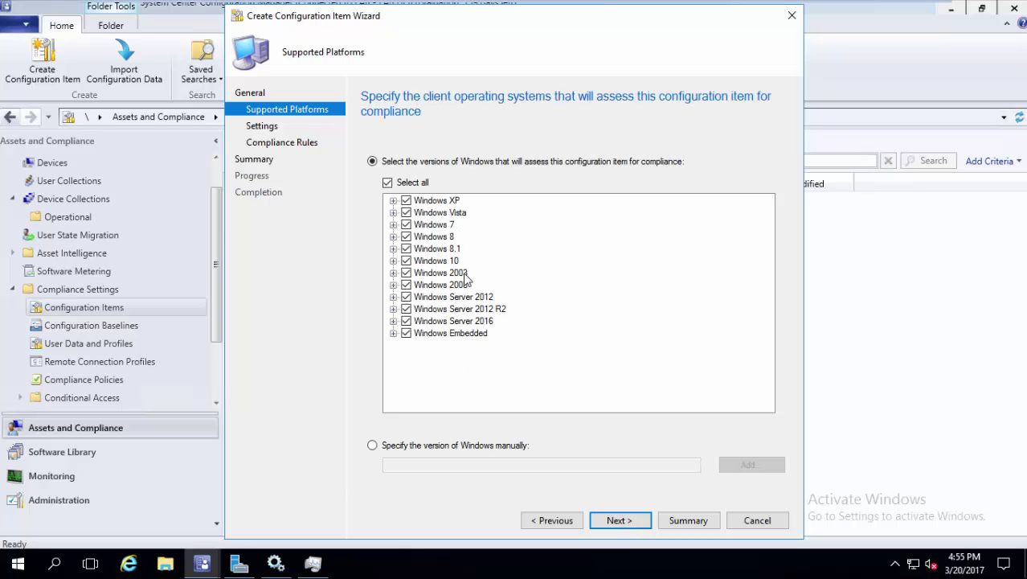
pyautogui.click(647, 522)
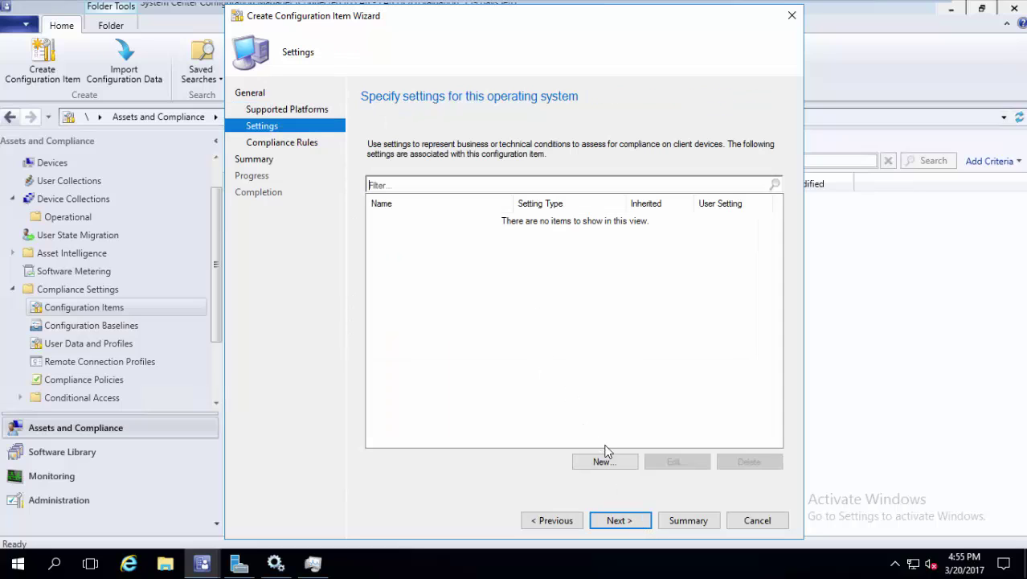
# - Add a new setting of type Registry value and name it Block cd
pyautogui.click(609, 464)
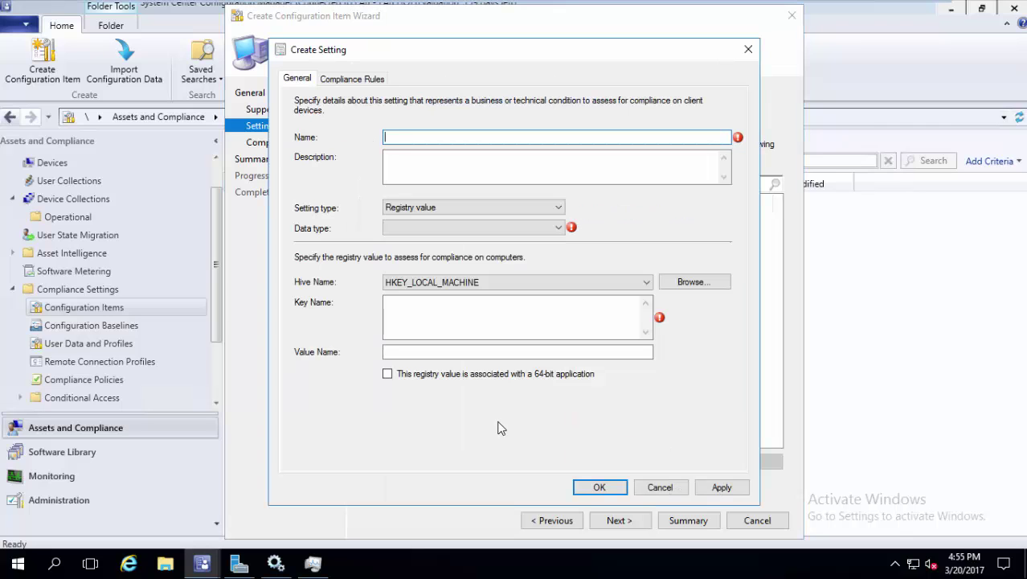
pyautogui.click(521, 209)
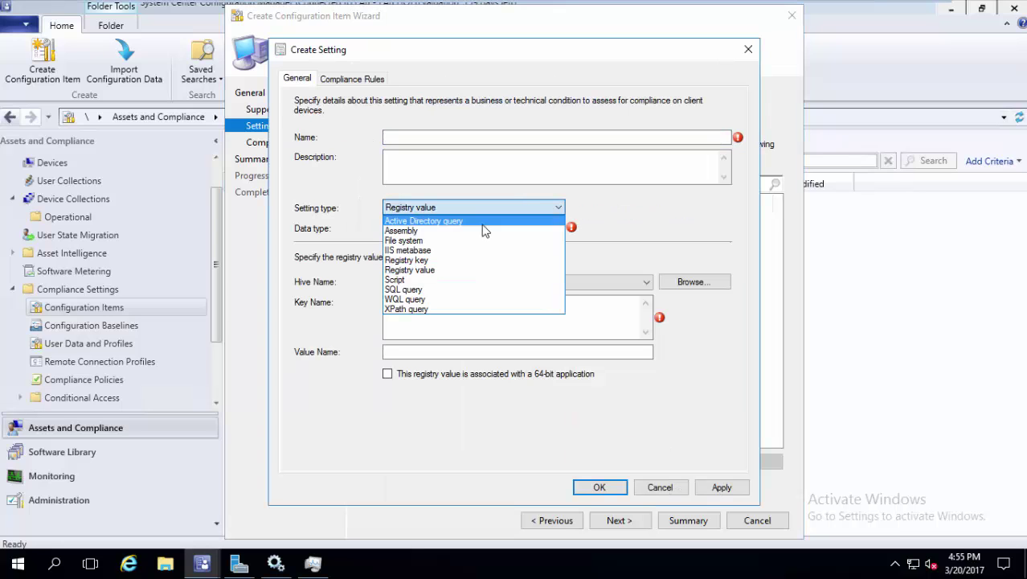
pyautogui.click(462, 271)
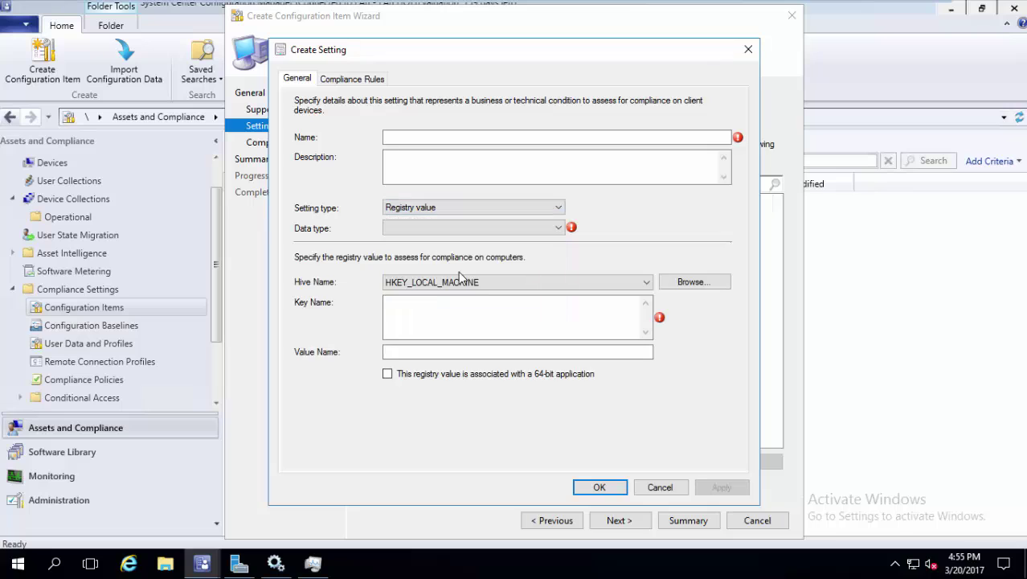
pyautogui.click(493, 137)
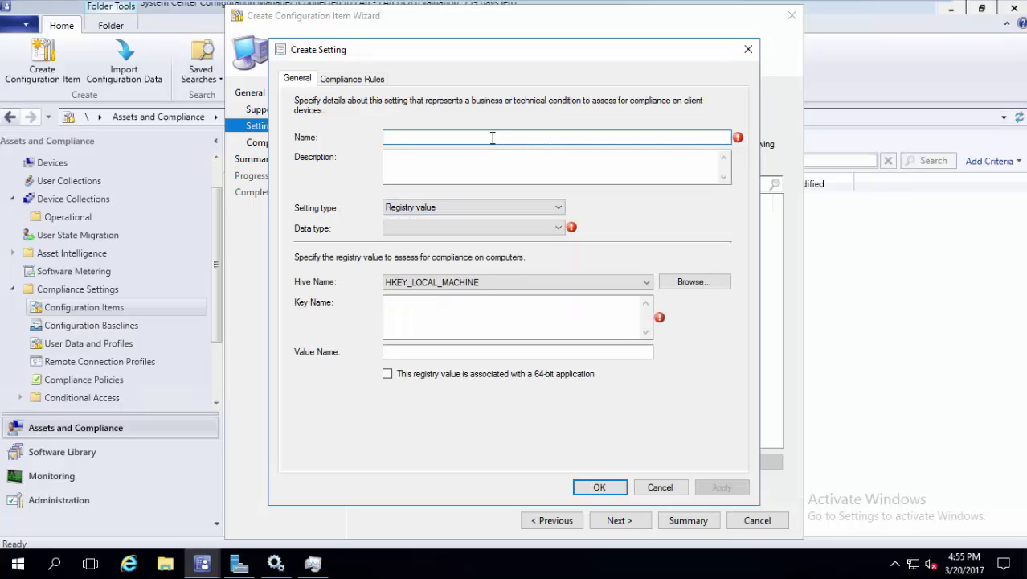
pyautogui.write('Block cd')
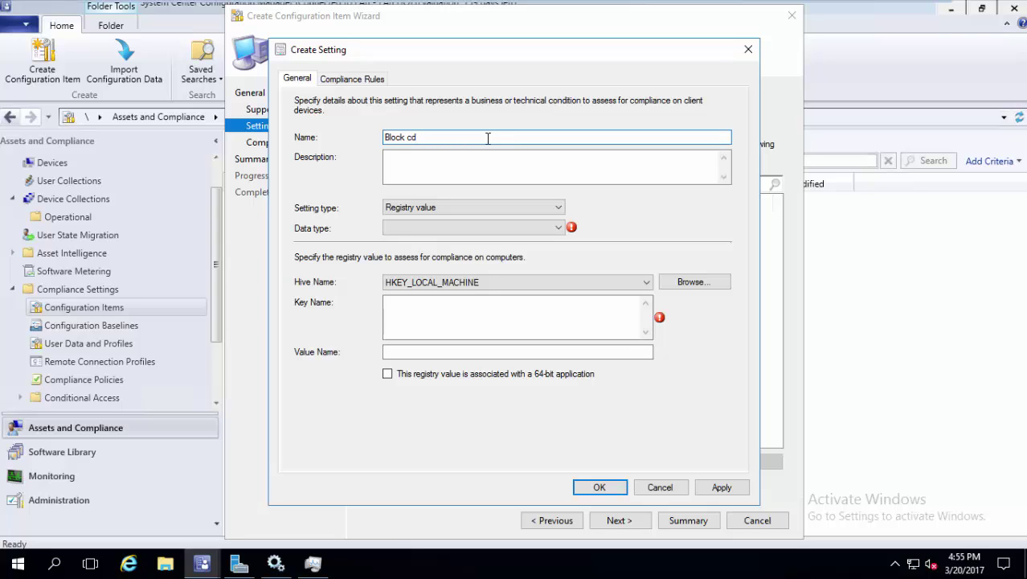
# - Browse the registry to HKEY_LOCAL_MACHINE\SYSTEM\CurrentControlSet\Services\cdrom and select its Start value for the Block cd setting
pyautogui.click(687, 287)
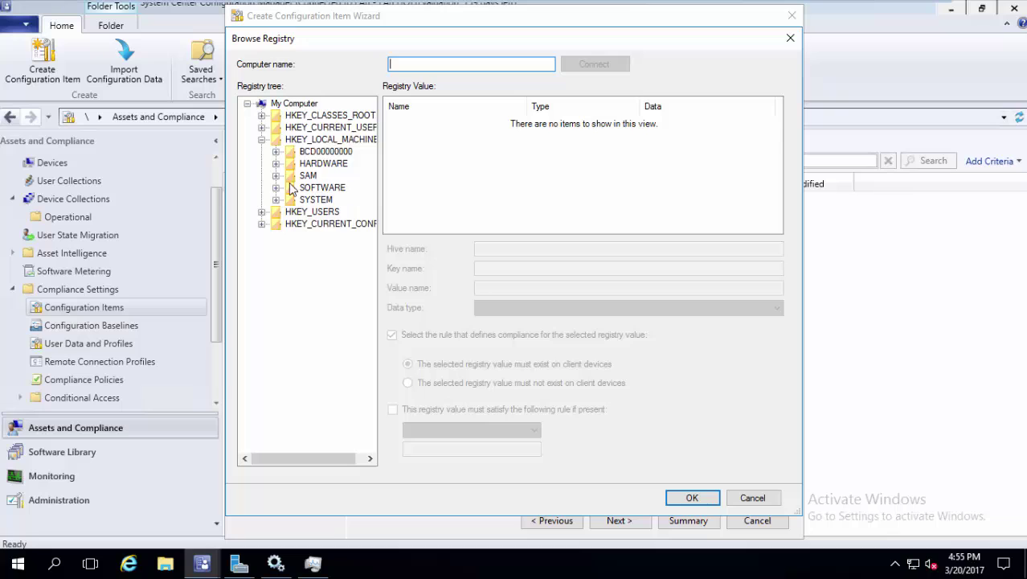
pyautogui.click(275, 200)
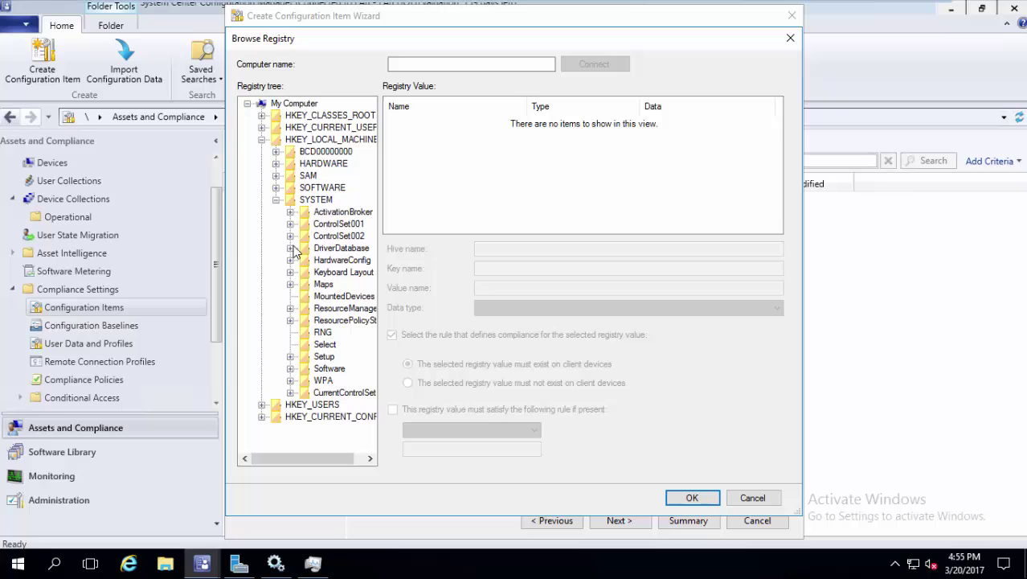
pyautogui.click(291, 393)
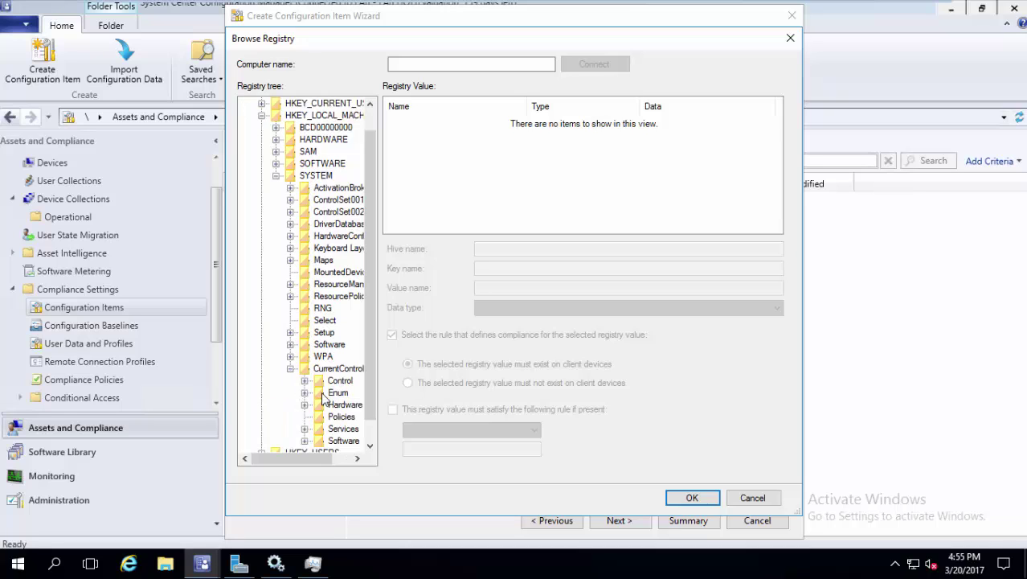
pyautogui.click(305, 428)
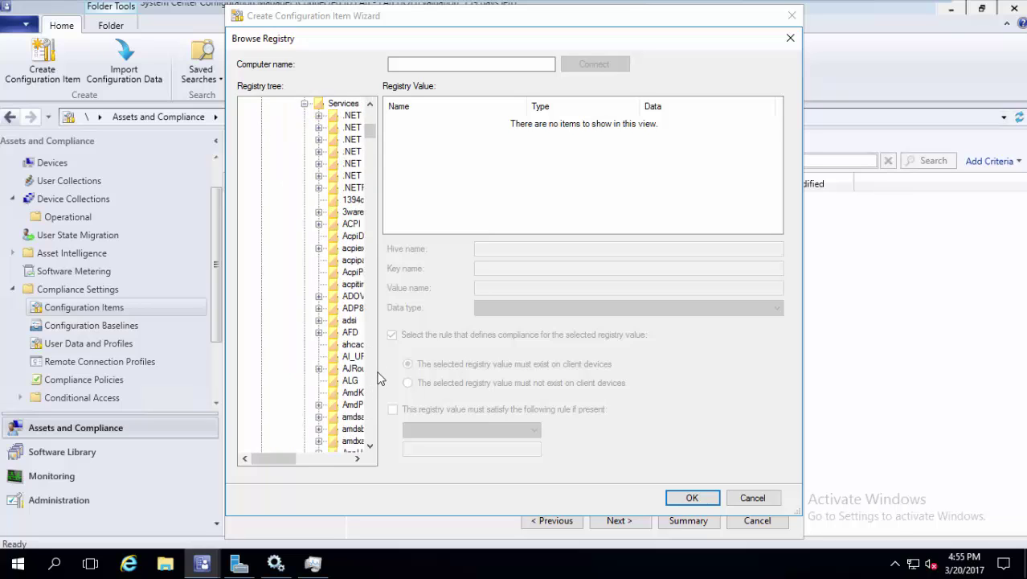
pyautogui.moveTo(380, 376); pyautogui.dragTo(399, 376)
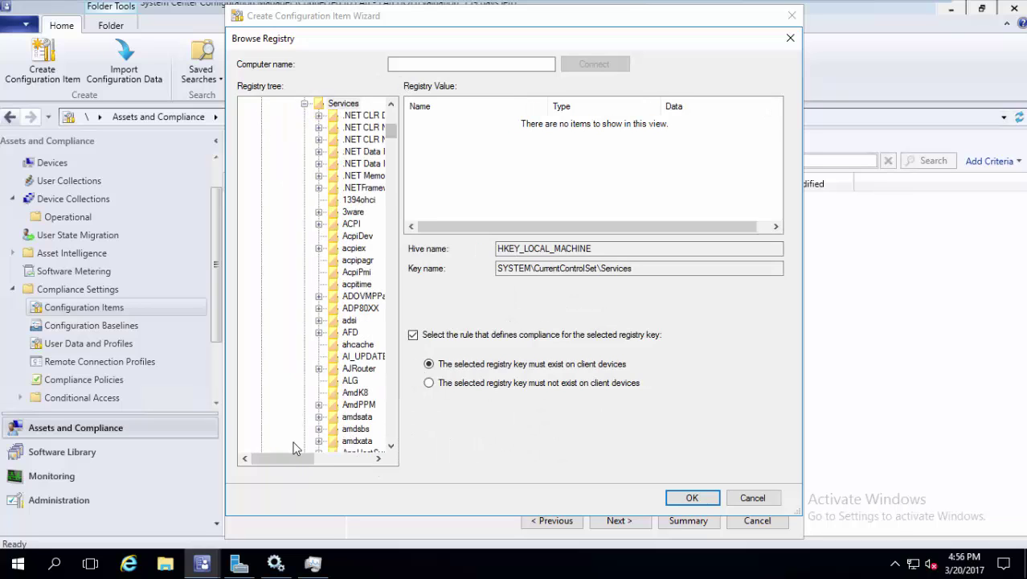
pyautogui.moveTo(293, 461); pyautogui.dragTo(319, 459)
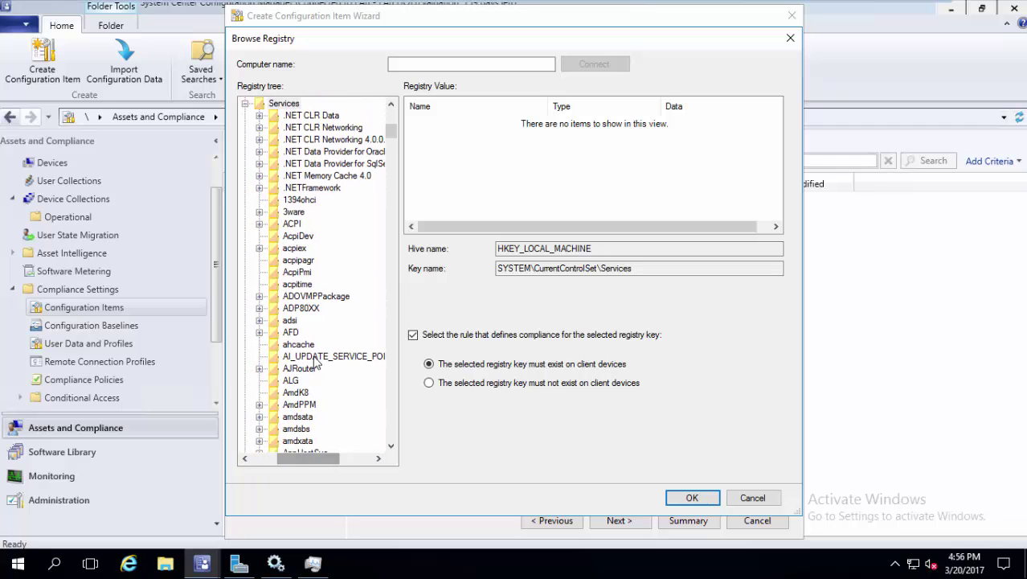
pyautogui.moveTo(392, 133); pyautogui.dragTo(389, 176)
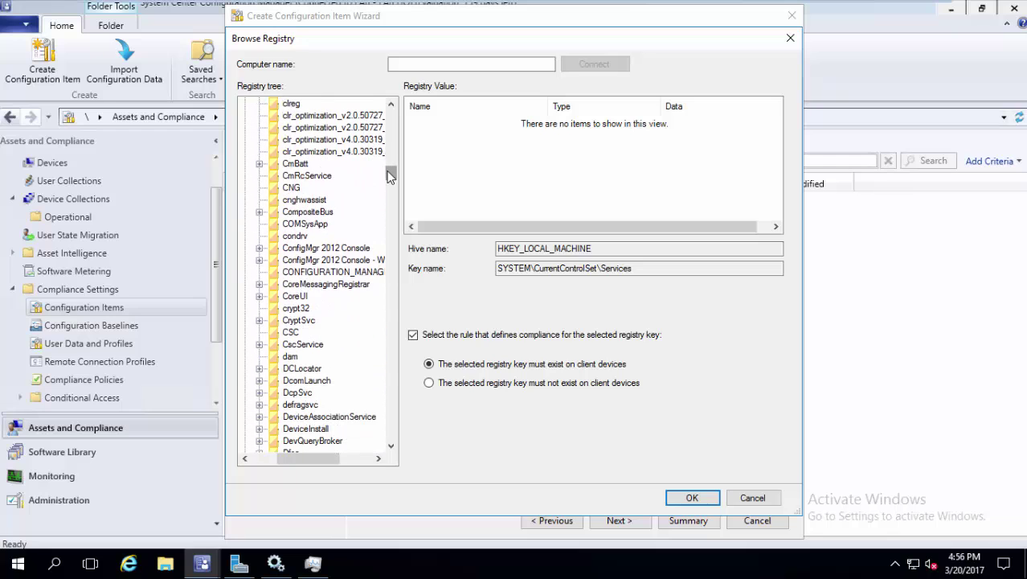
pyautogui.click(391, 105)
pyautogui.moveTo(391, 105); pyautogui.dragTo(390, 105)
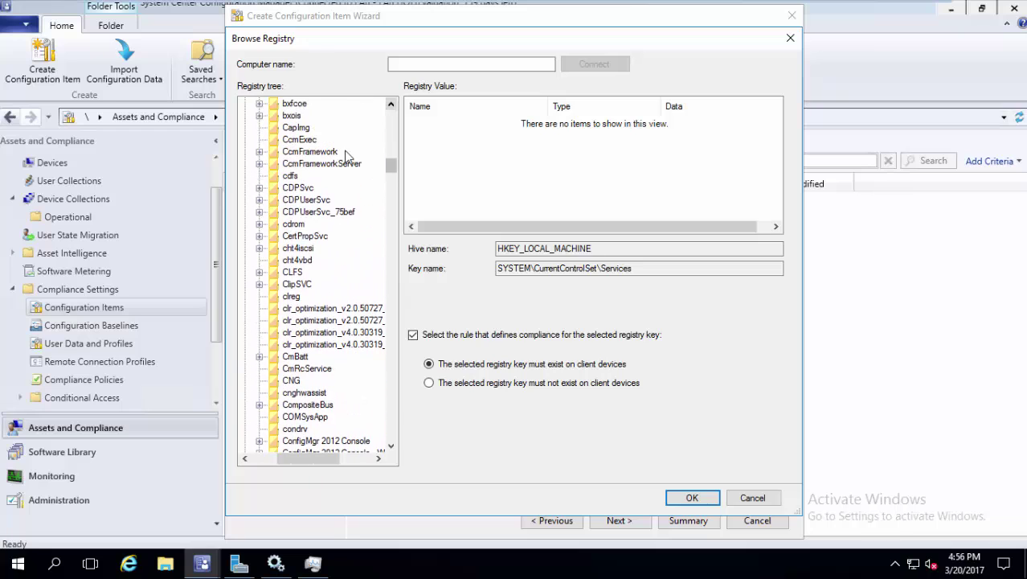
pyautogui.click(293, 223)
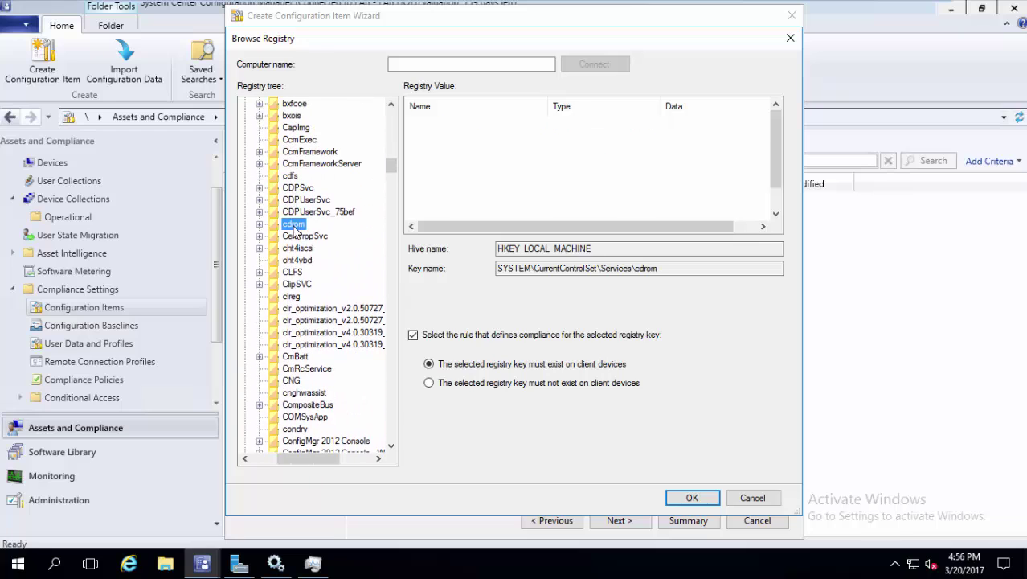
pyautogui.scroll(-1, 513, 188)
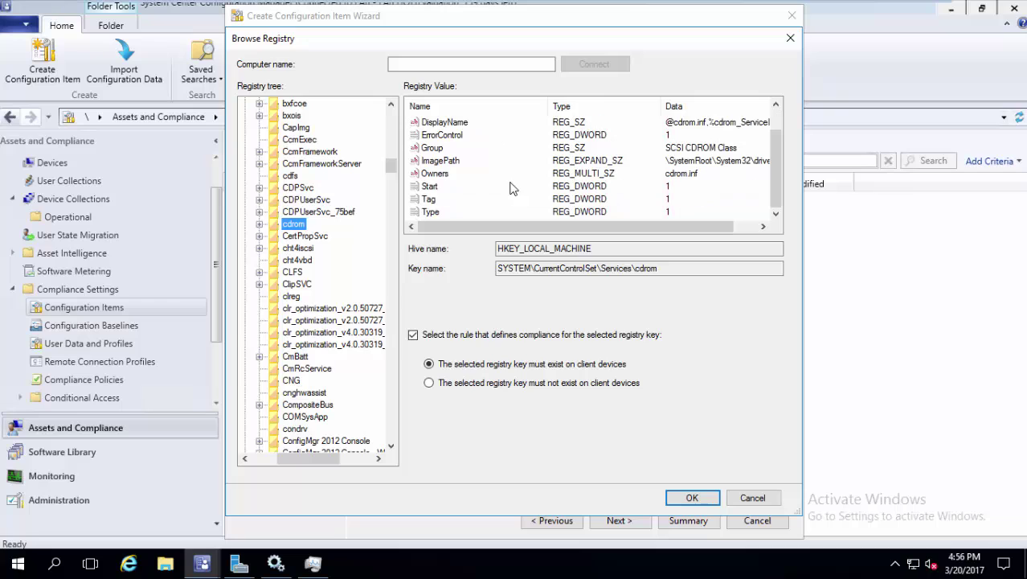
pyautogui.click(468, 188)
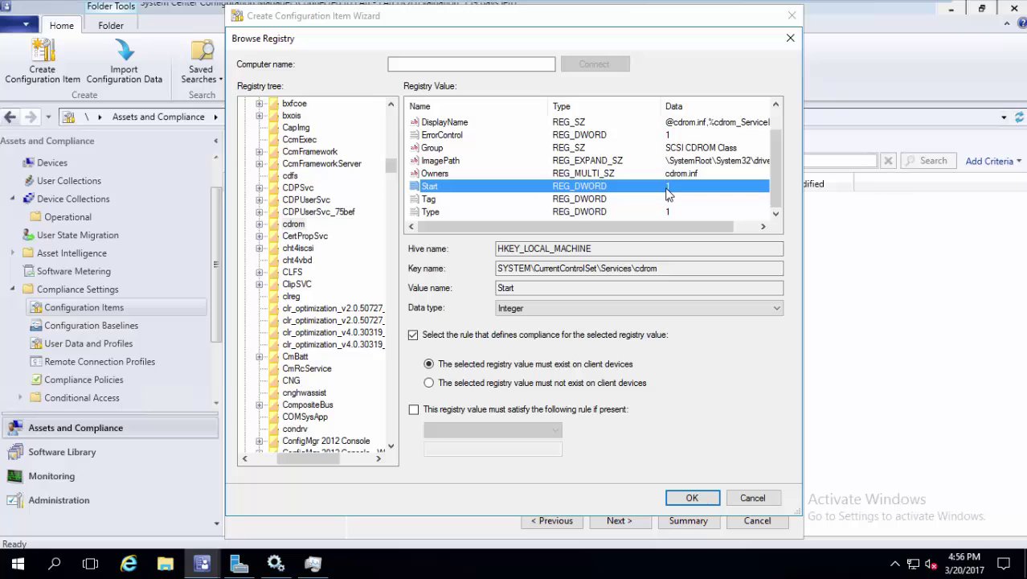
# - Require the cdrom Start value to equal 4, then review the compliance rules and save the Block cd setting
pyautogui.click(544, 411)
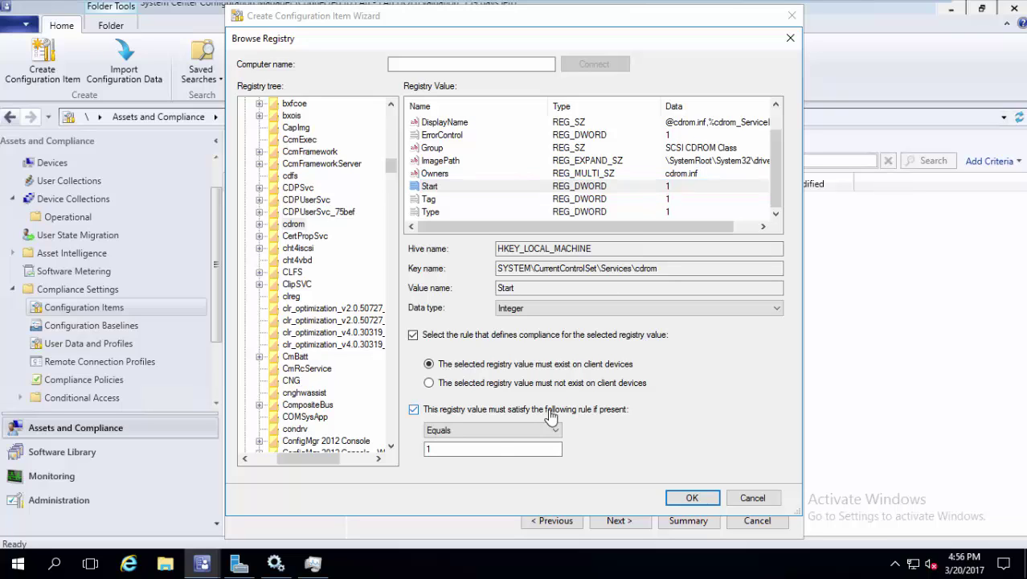
pyautogui.doubleClick(493, 448)
pyautogui.write('4')
pyautogui.click(692, 499)
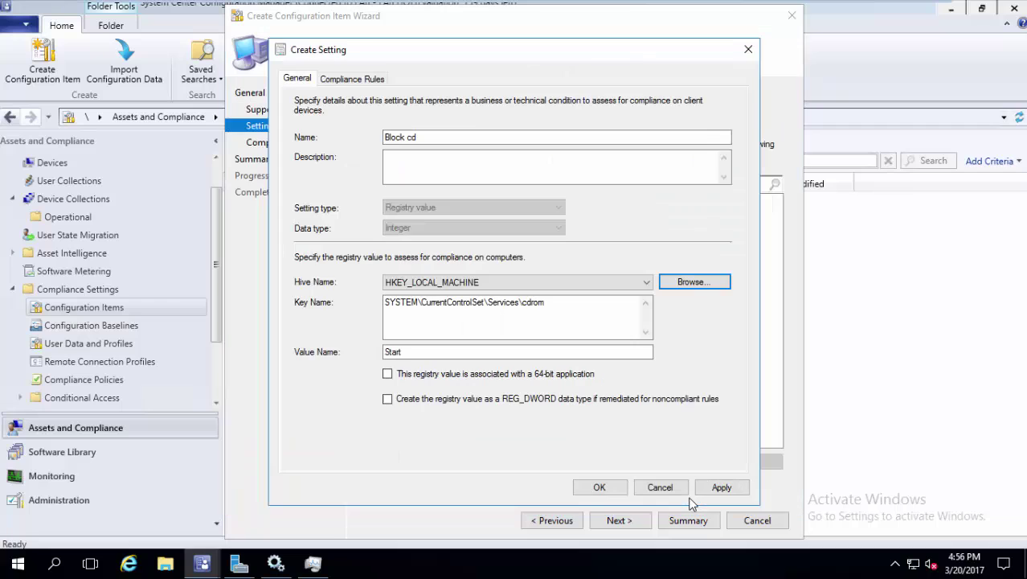
pyautogui.click(340, 82)
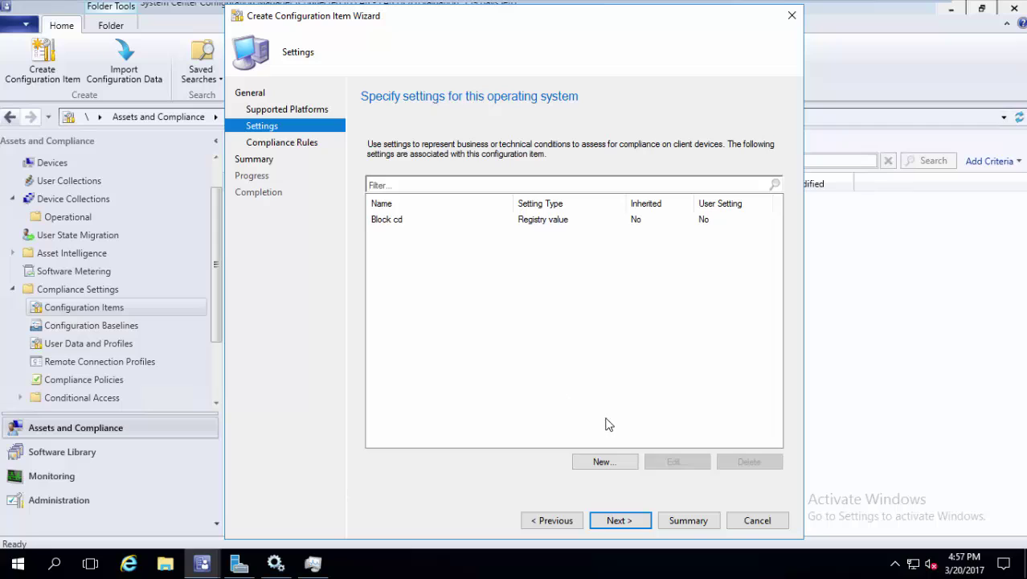
# - Add a second registry value setting and name it Block USB
pyautogui.click(606, 462)
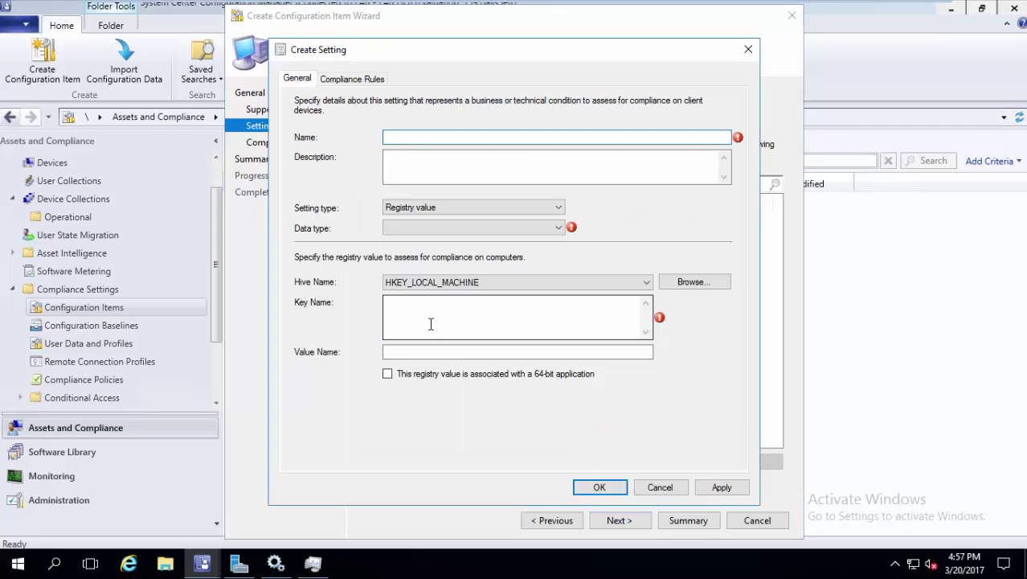
pyautogui.write('Block USB')
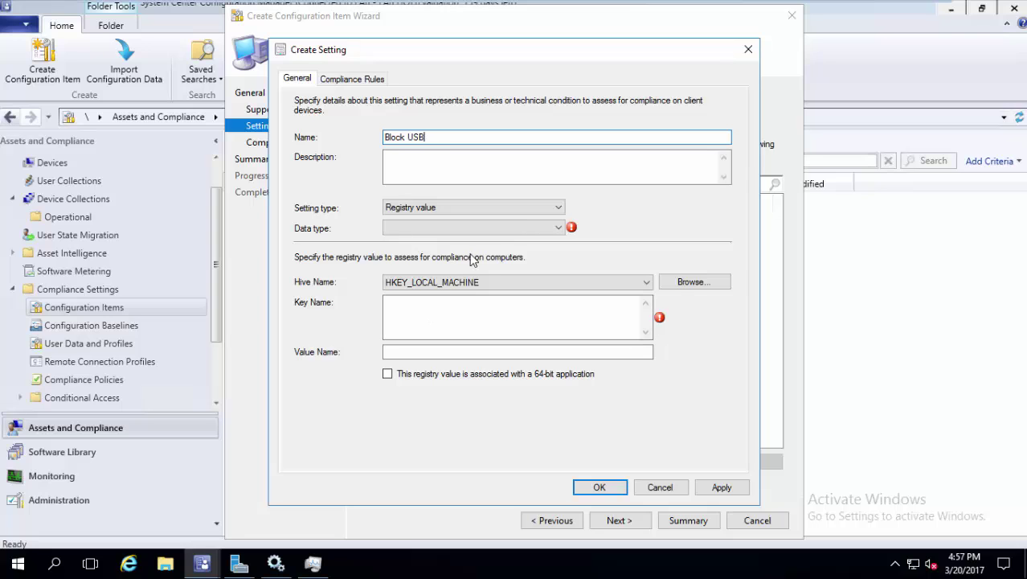
# - Browse the registry to HKEY_LOCAL_MACHINE\SYSTEM\CurrentControlSet\Services\USBSTOR and select its Start value for the Block USB setting
pyautogui.click(691, 282)
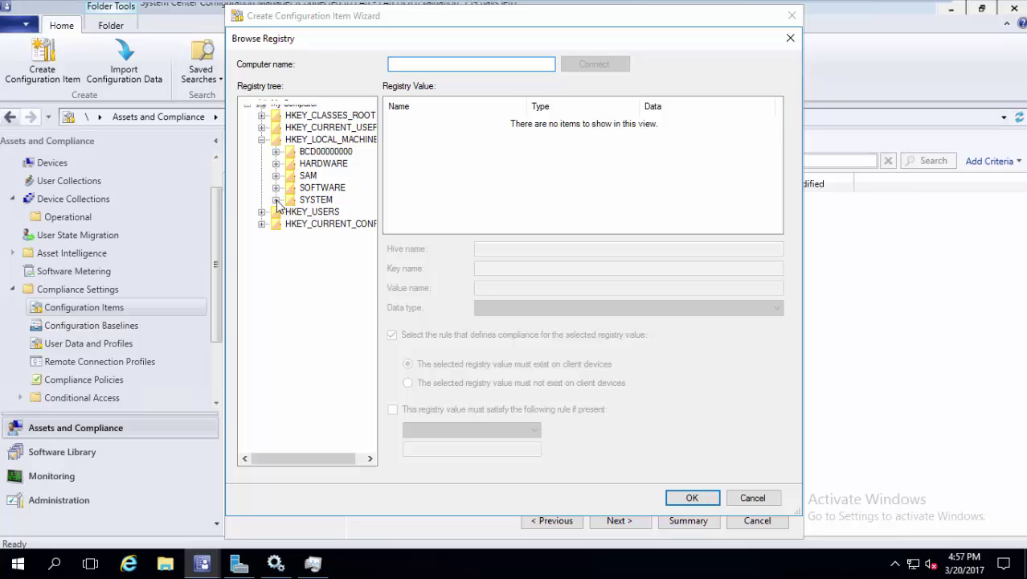
pyautogui.click(277, 199)
pyautogui.click(290, 393)
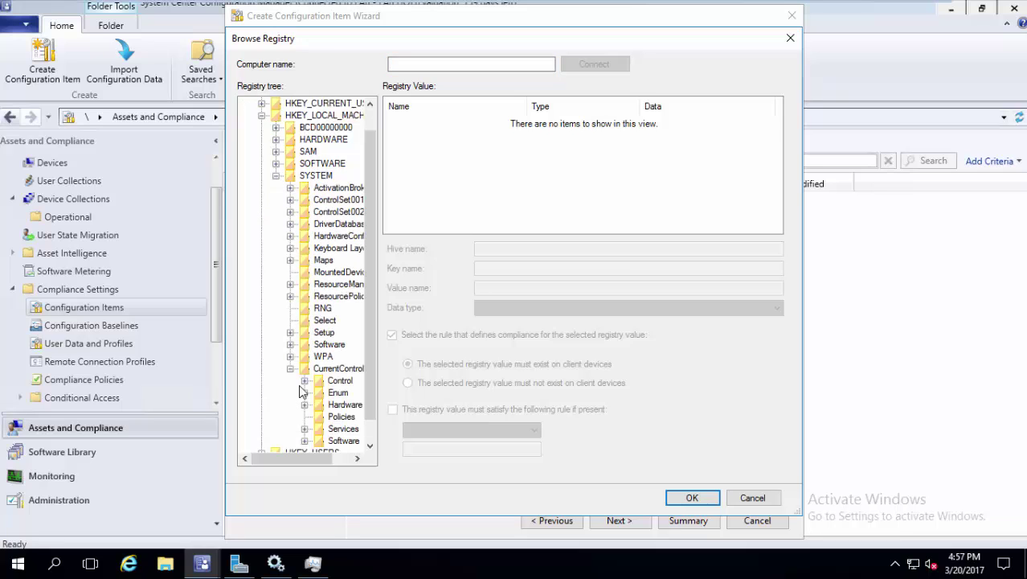
pyautogui.click(305, 428)
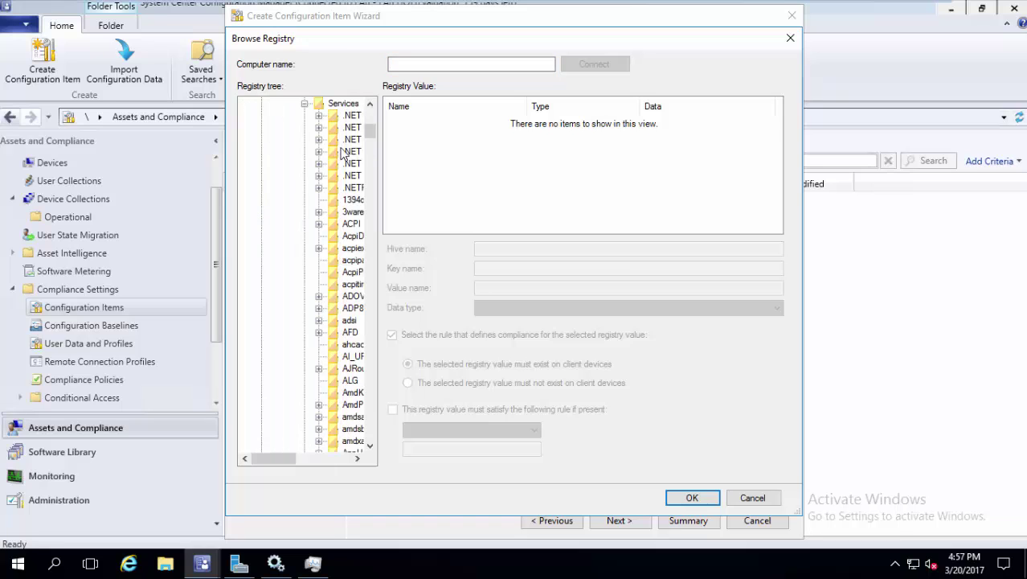
pyautogui.moveTo(371, 133); pyautogui.dragTo(374, 368)
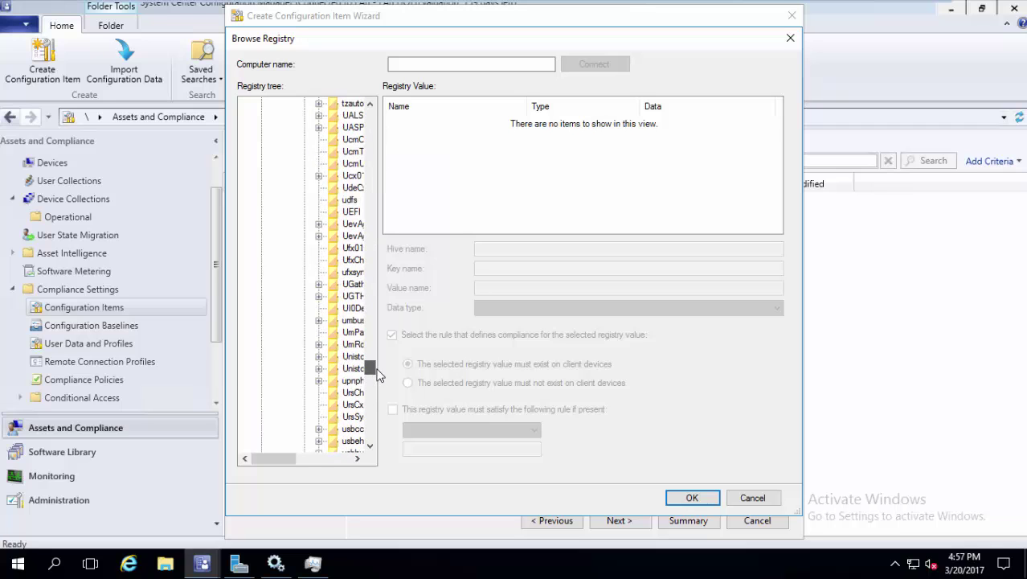
pyautogui.click(352, 283)
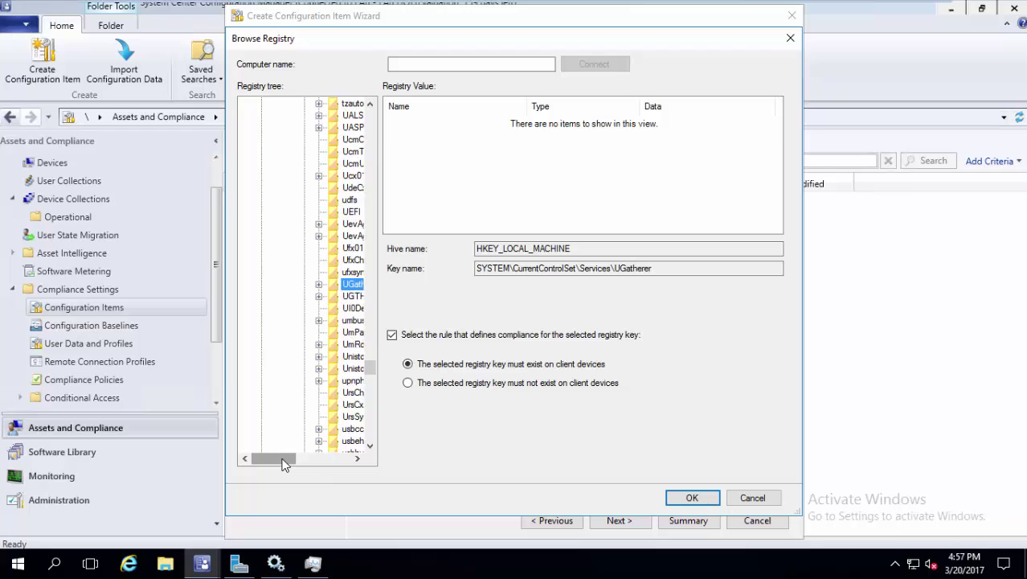
pyautogui.moveTo(283, 463); pyautogui.dragTo(305, 460)
pyautogui.click(371, 447)
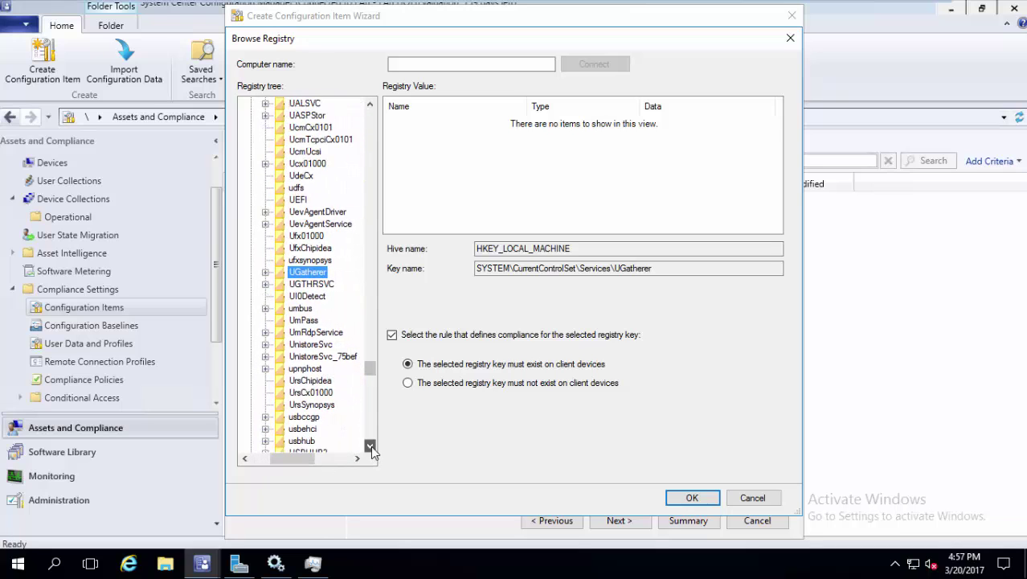
pyautogui.click(370, 447)
pyautogui.click(314, 417)
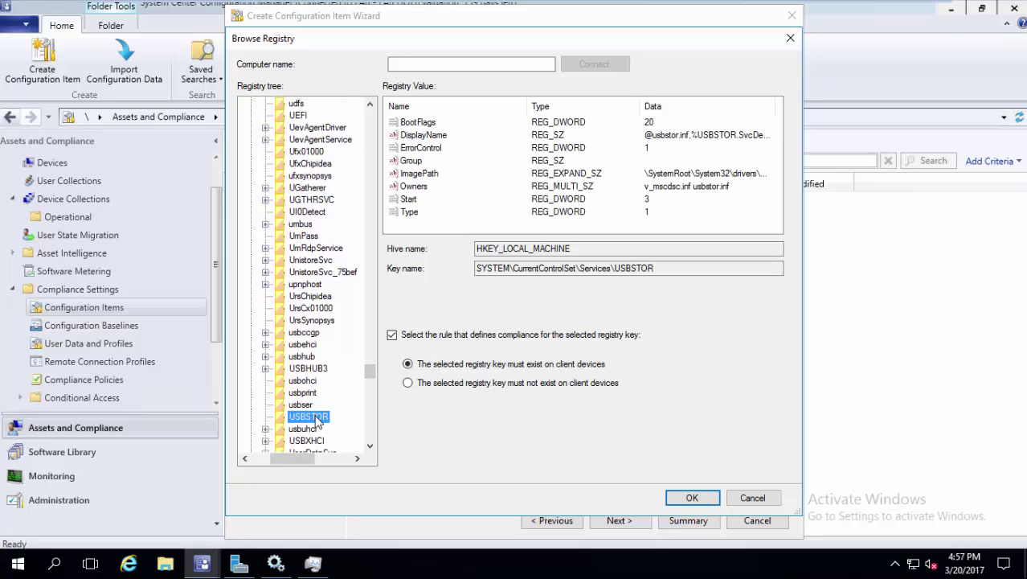
pyautogui.doubleClick(438, 200)
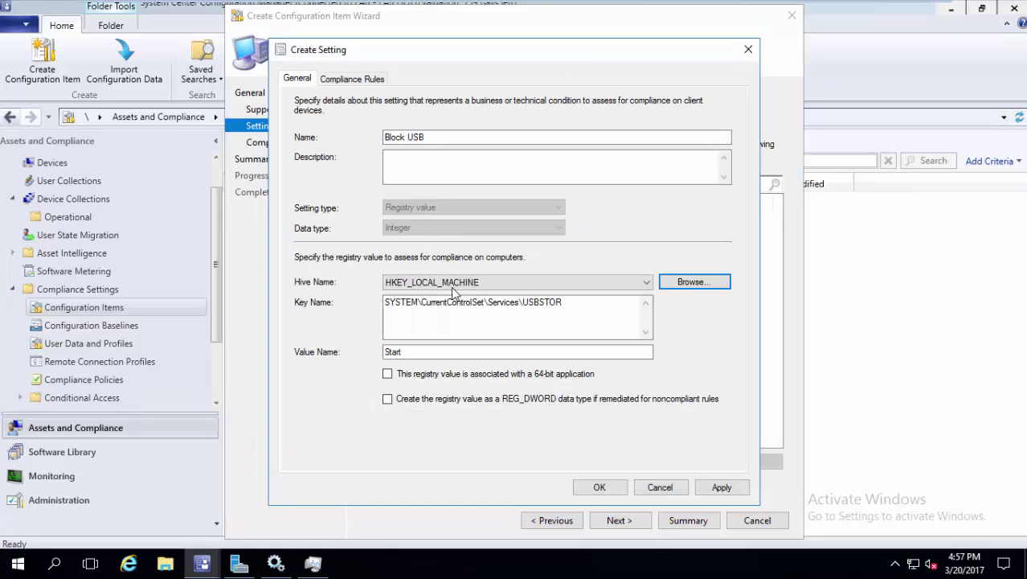
pyautogui.click(503, 330)
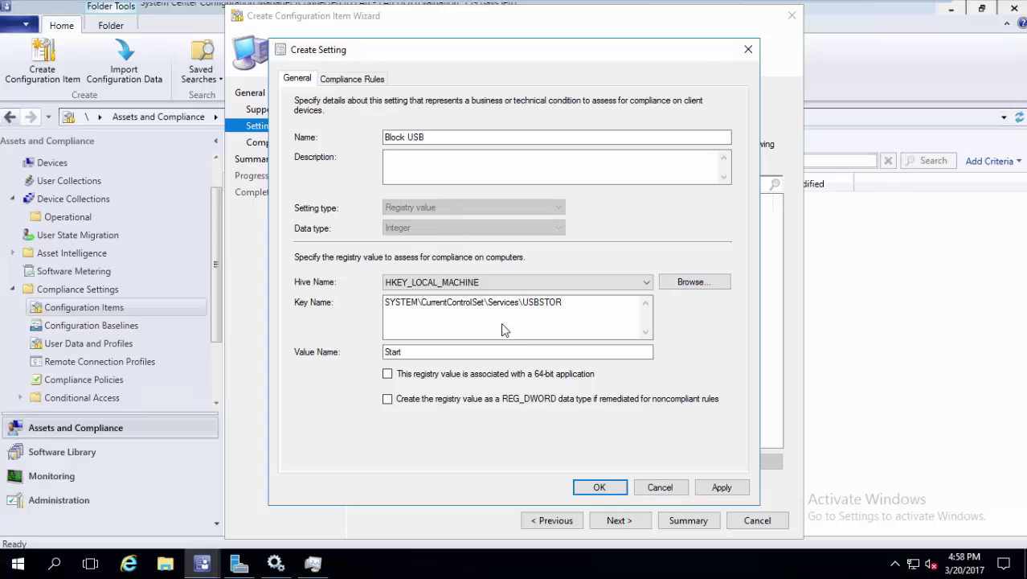
# - Add a compliance rule requiring the Block USB value to equal 4, and save the setting
pyautogui.click(360, 79)
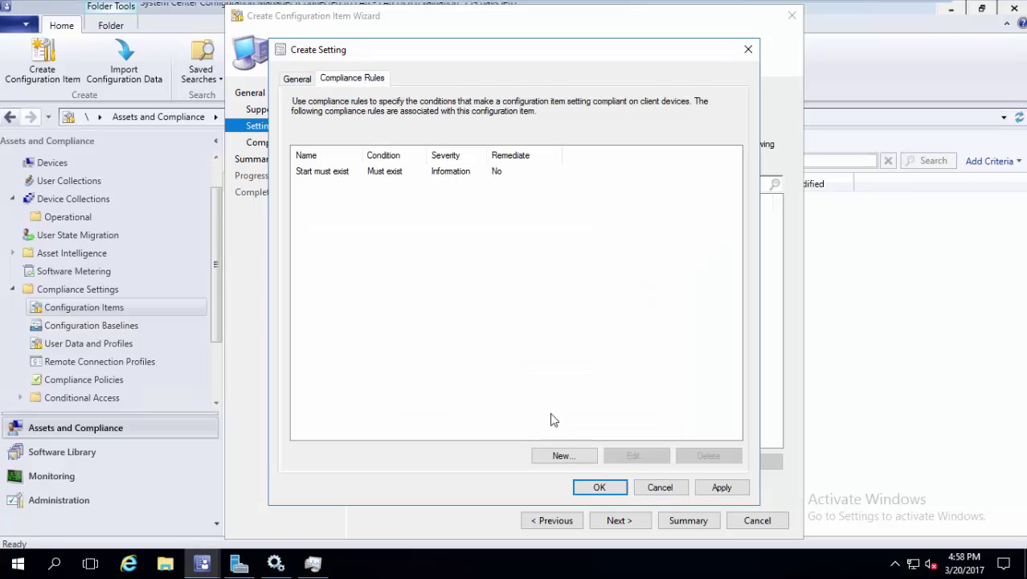
pyautogui.click(562, 455)
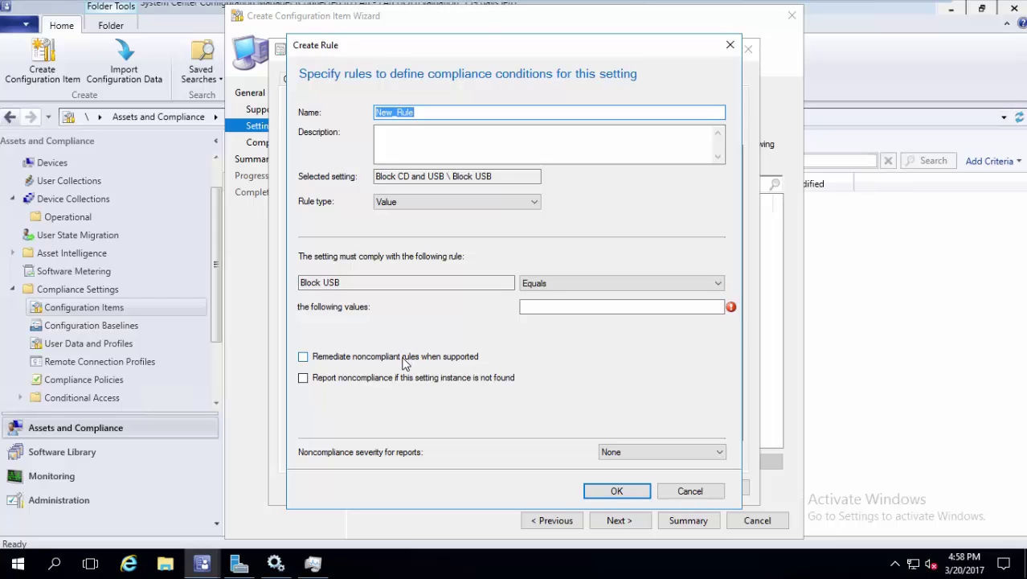
pyautogui.click(635, 306)
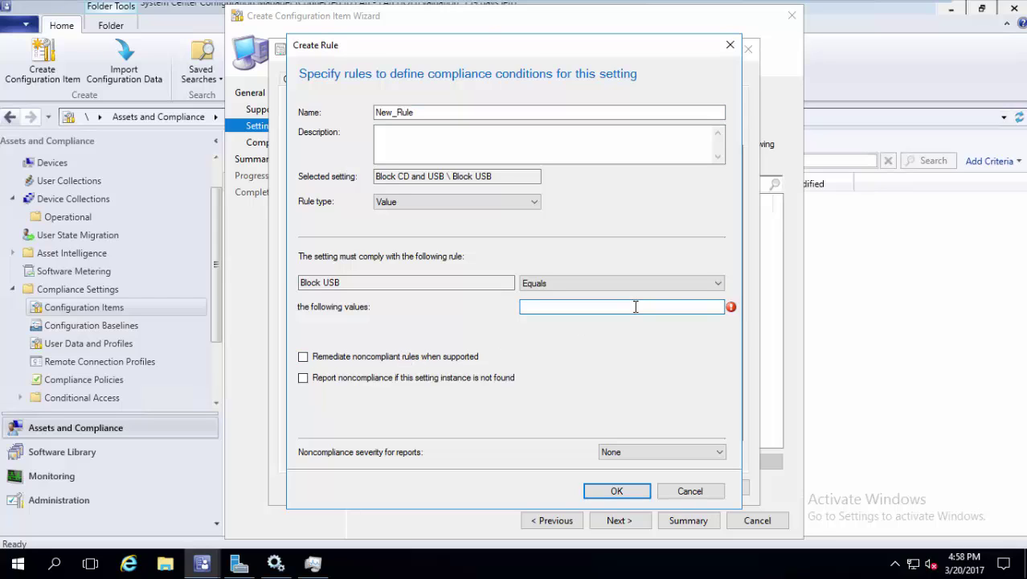
pyautogui.write('4')
pyautogui.click(615, 492)
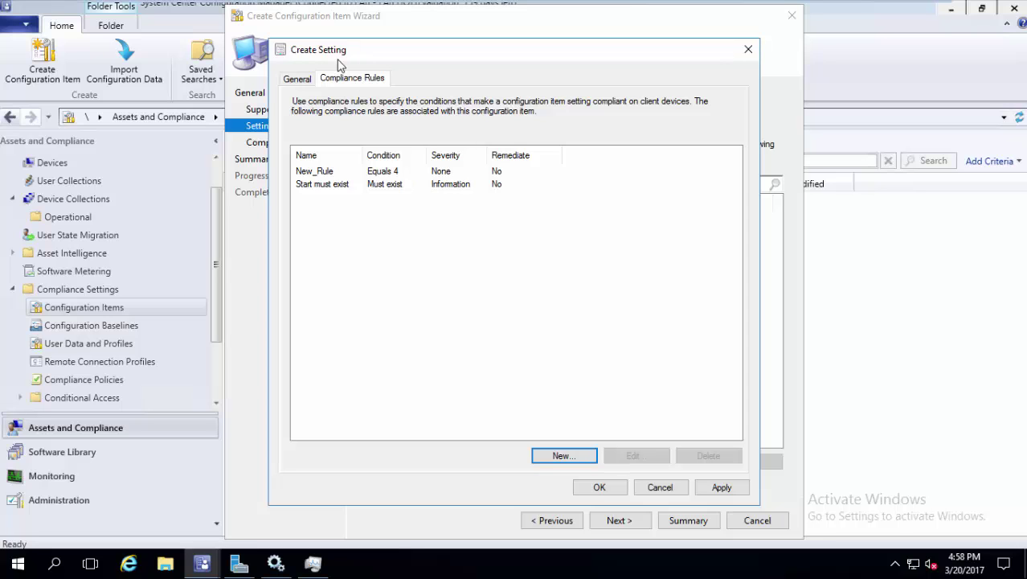
pyautogui.click(299, 79)
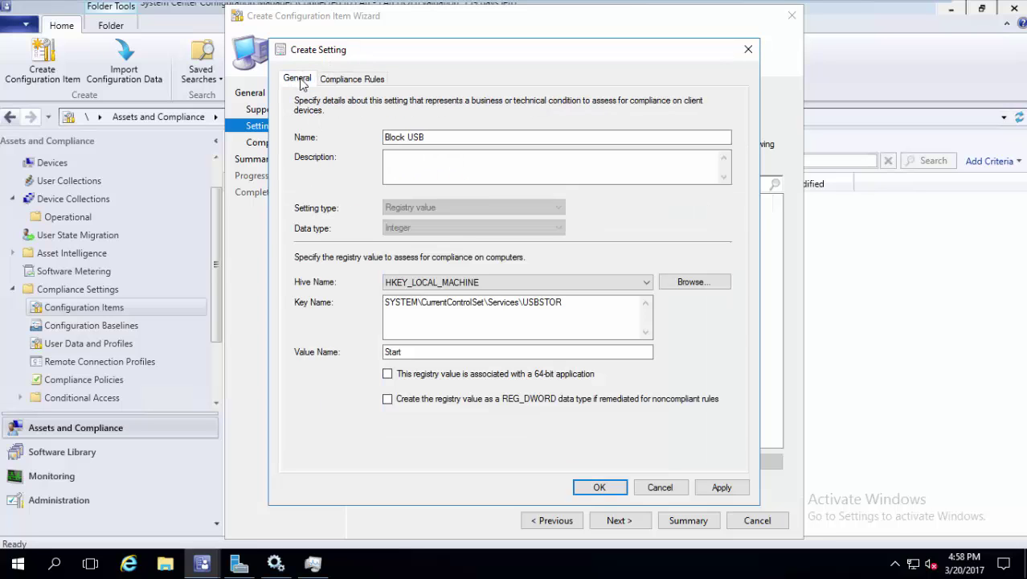
pyautogui.click(601, 489)
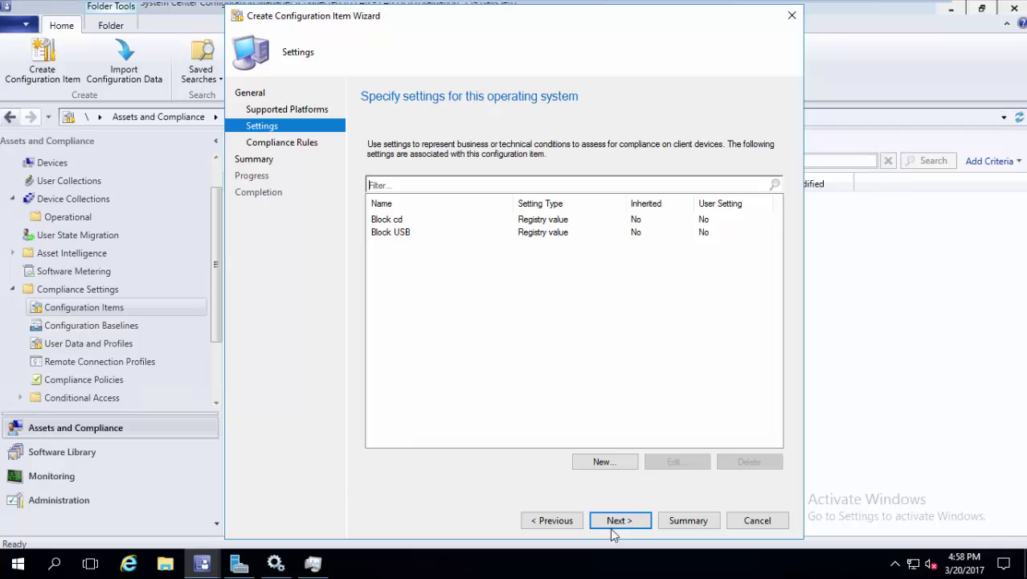
# - Review the compliance rules and summary, create the Block CD and USB configuration item, and select it in the list
pyautogui.click(613, 524)
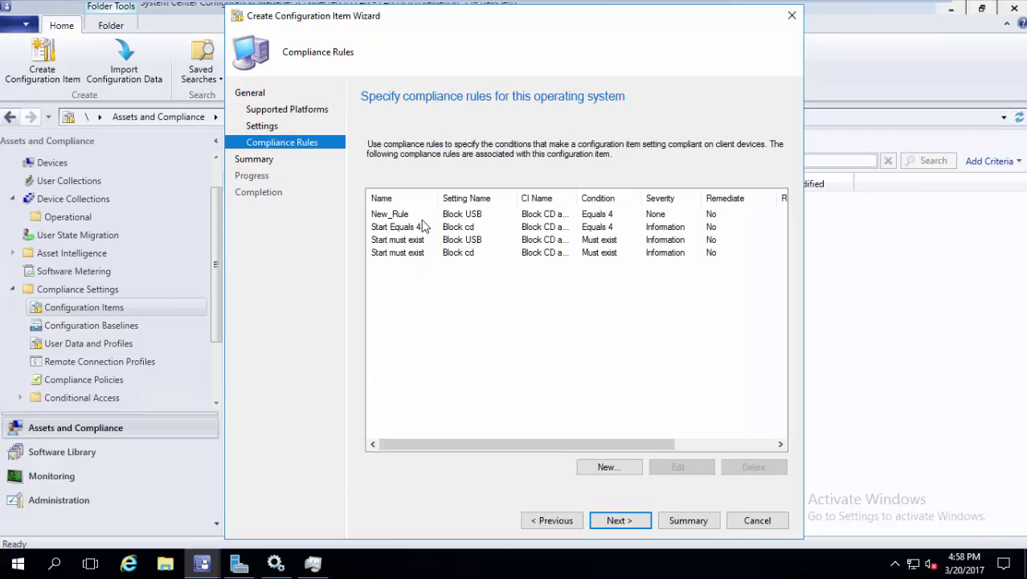
pyautogui.click(619, 520)
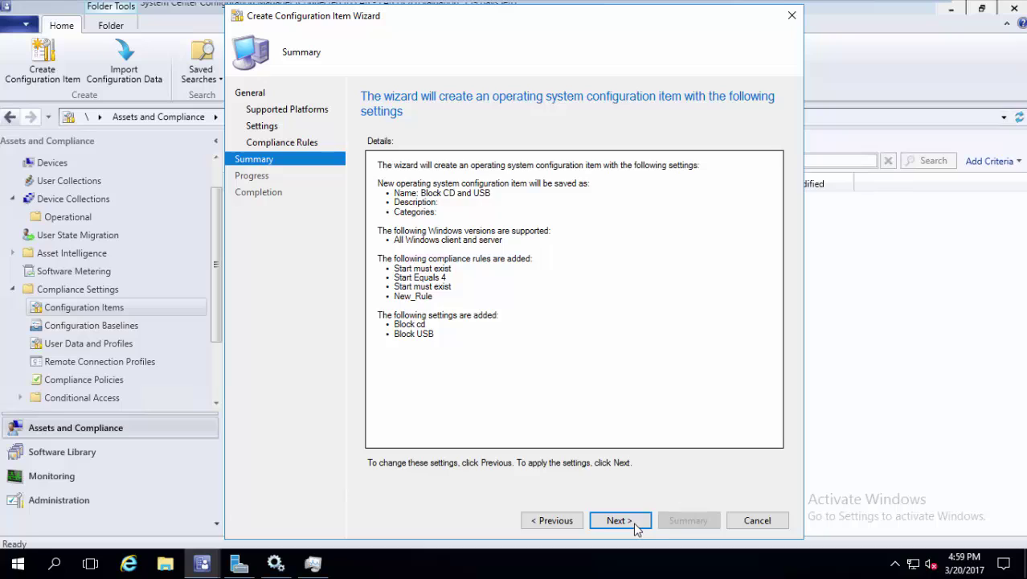
pyautogui.click(634, 522)
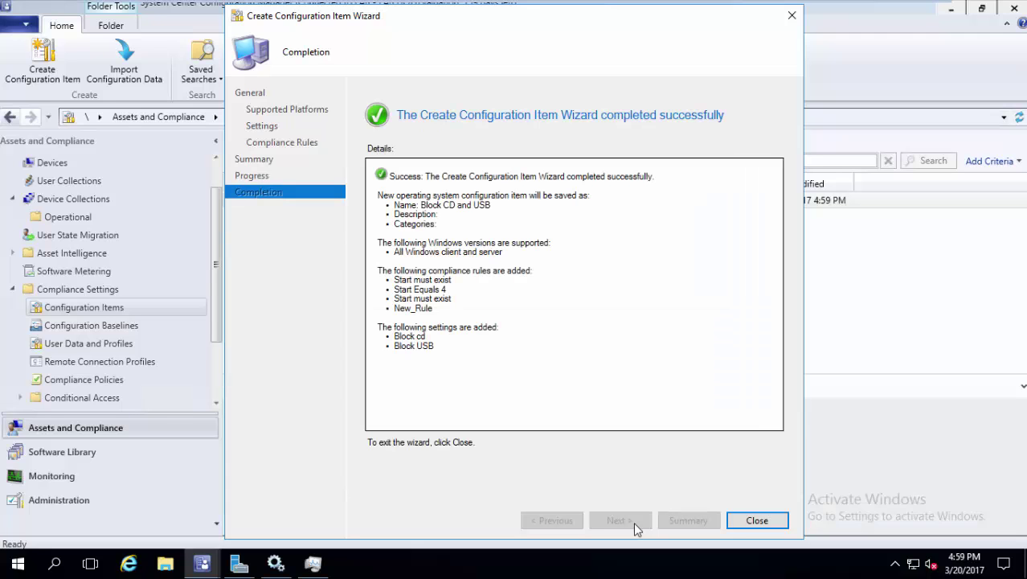
pyautogui.click(752, 520)
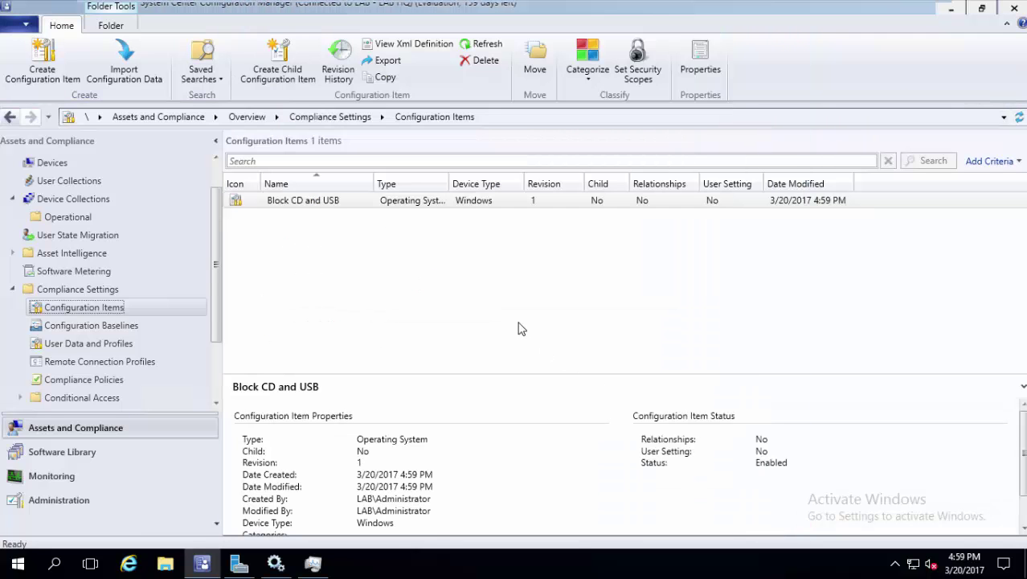
pyautogui.click(350, 203)
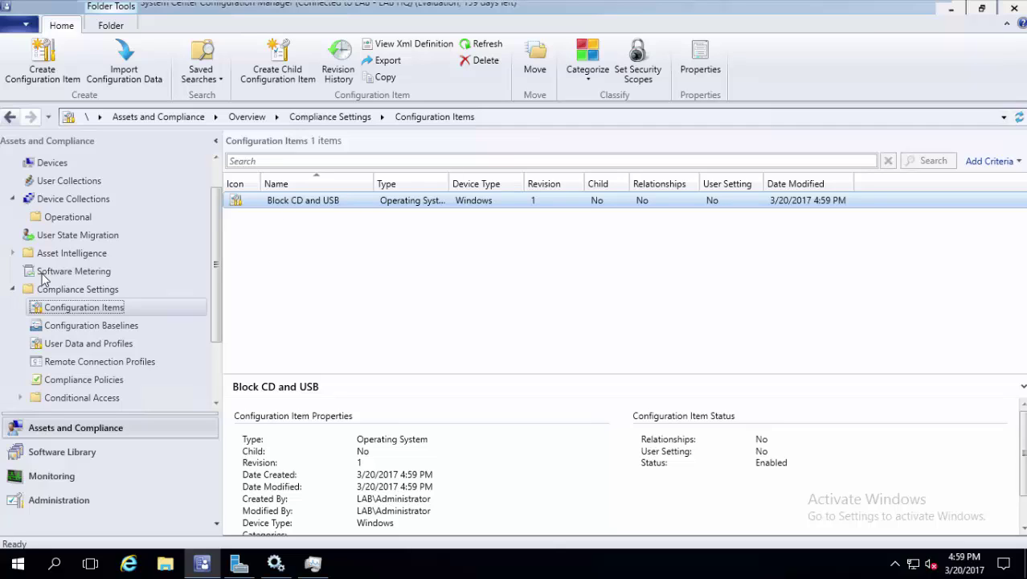
# - Start a new configuration baseline and name it Block Media Baseline
pyautogui.click(76, 325)
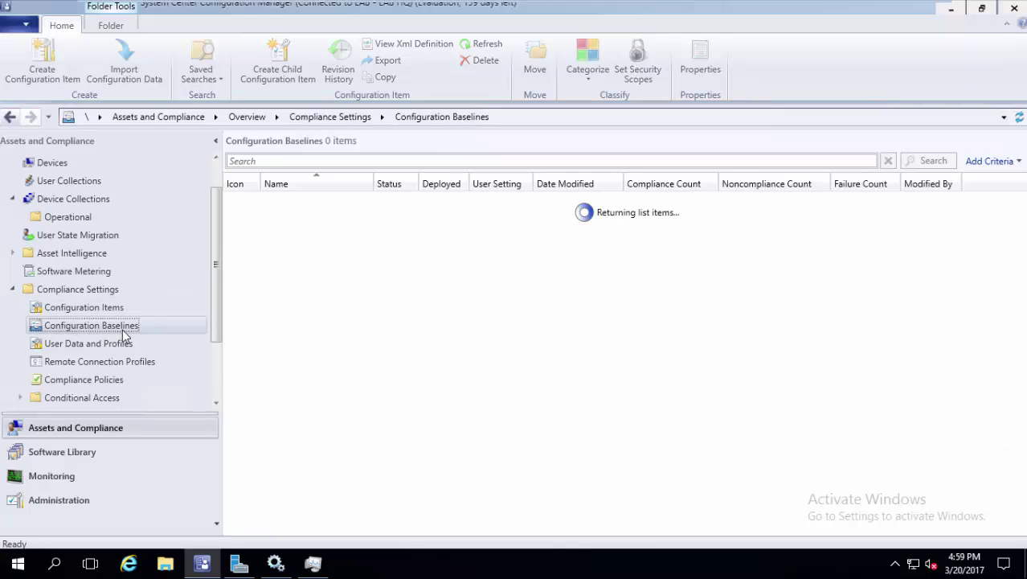
pyautogui.rightClick(122, 329)
pyautogui.click(168, 340)
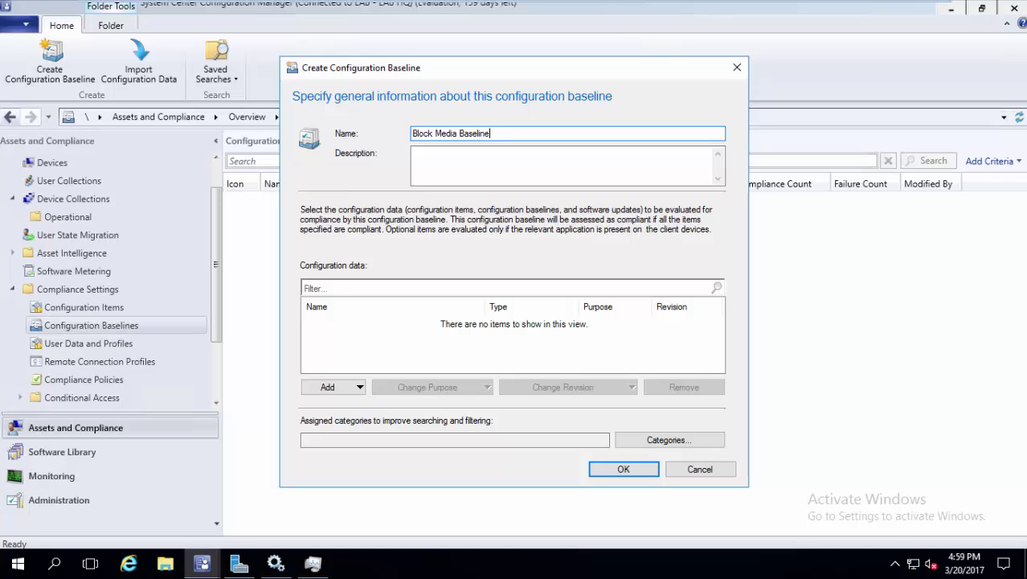
# - Add the Block CD and USB configuration item to the baseline's configuration data and save the baseline
pyautogui.click(355, 390)
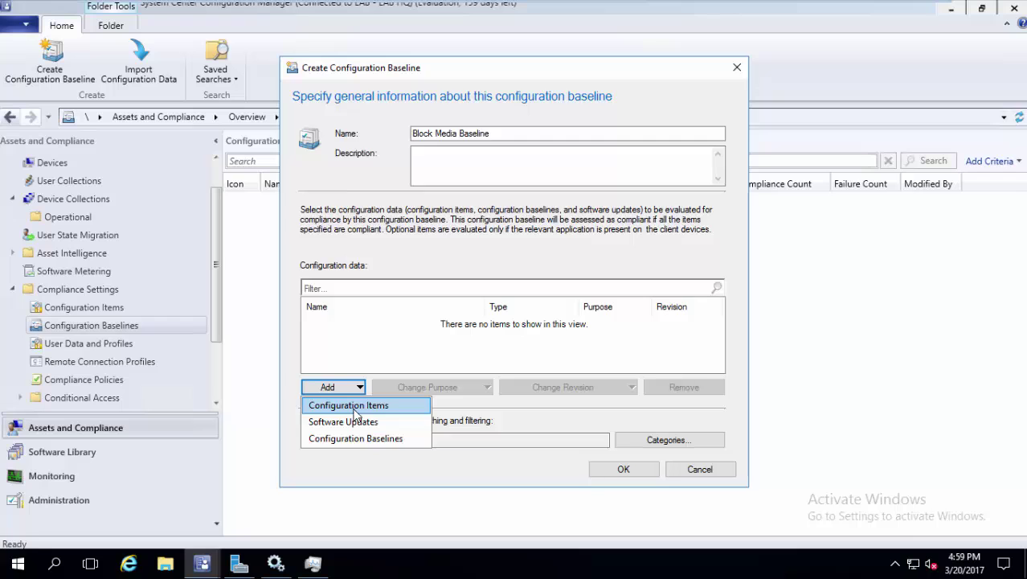
pyautogui.click(354, 412)
pyautogui.click(413, 174)
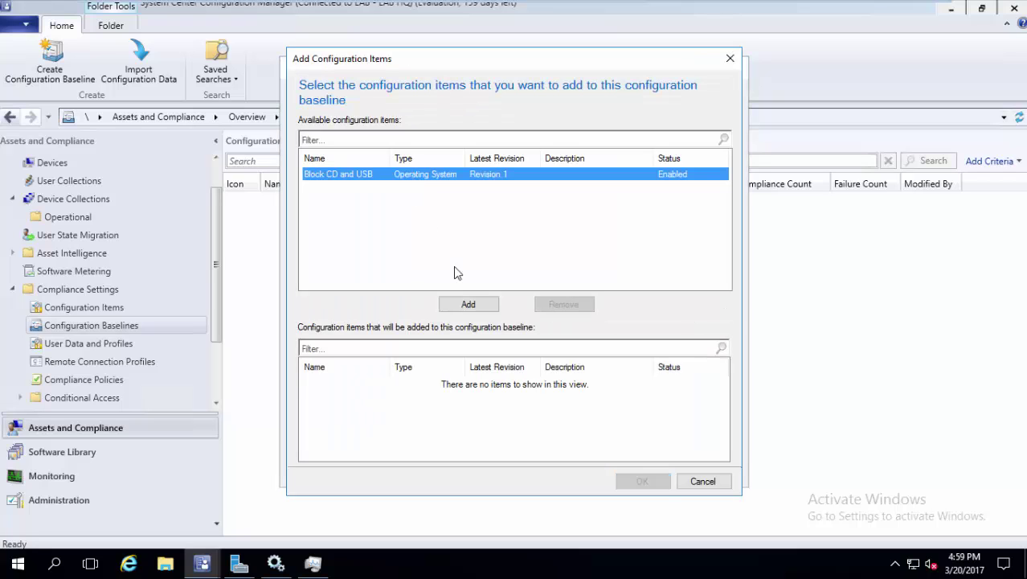
pyautogui.click(475, 304)
pyautogui.click(635, 480)
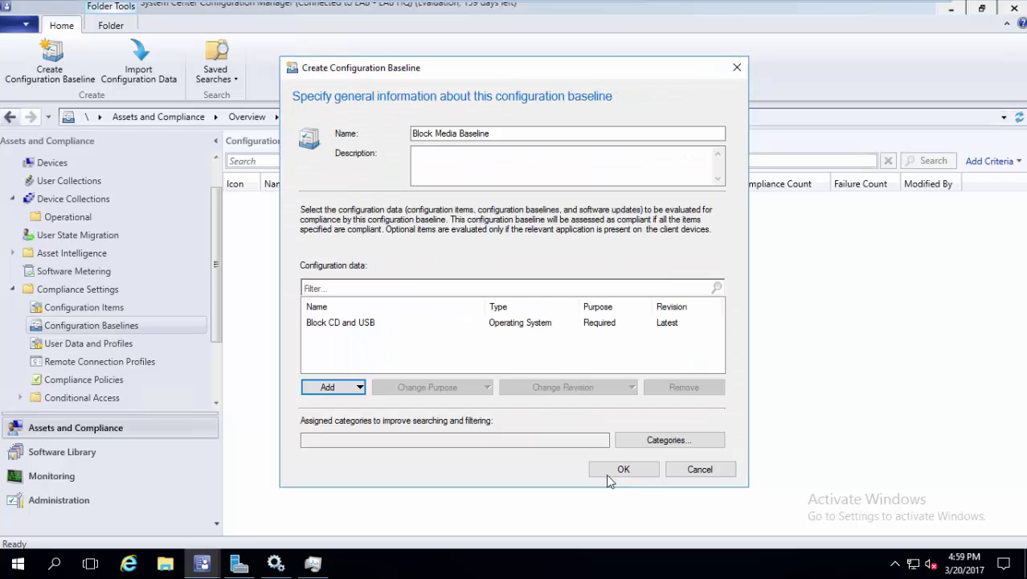
pyautogui.click(357, 388)
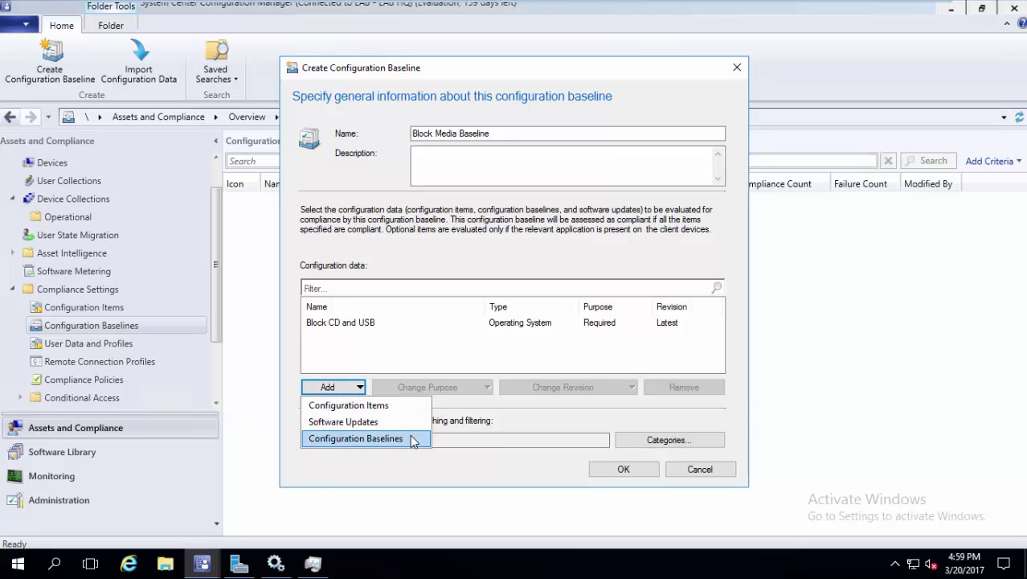
pyautogui.click(480, 410)
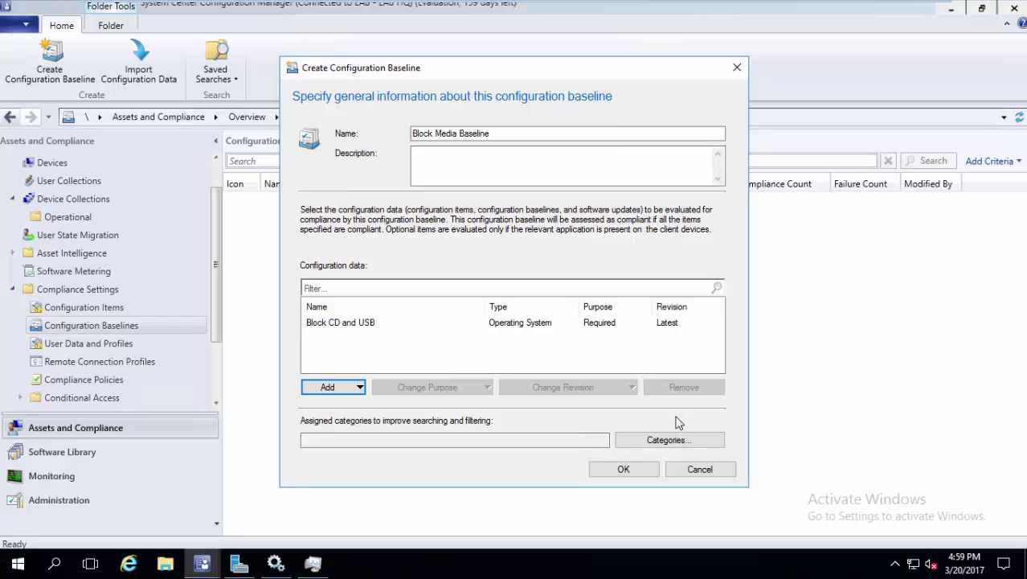
pyautogui.click(631, 468)
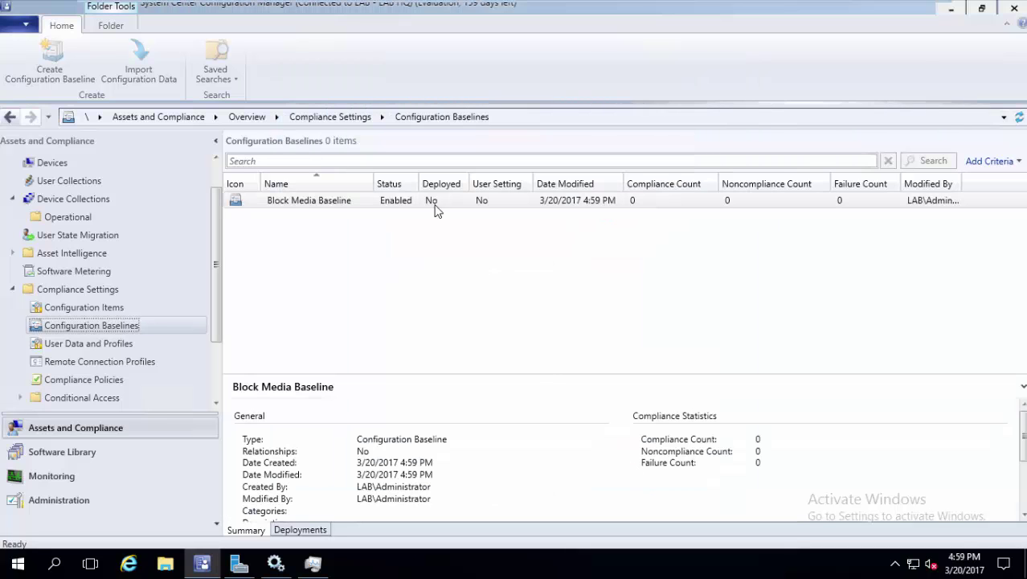
# - Start deploying Block Media Baseline and choose the Operational device collection Workstations | Windows 8.1 as its target
pyautogui.click(373, 206)
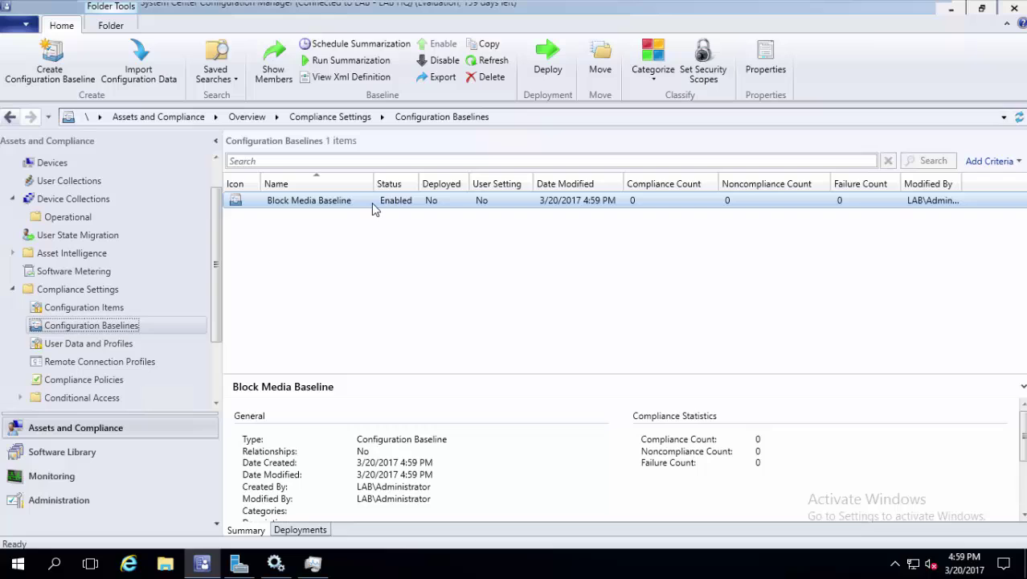
pyautogui.click(535, 58)
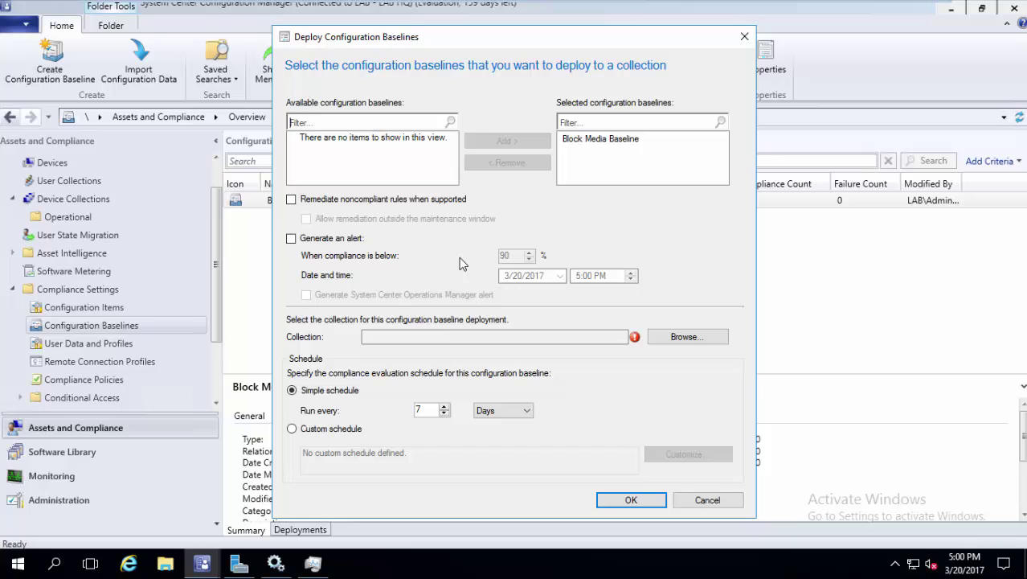
pyautogui.click(685, 337)
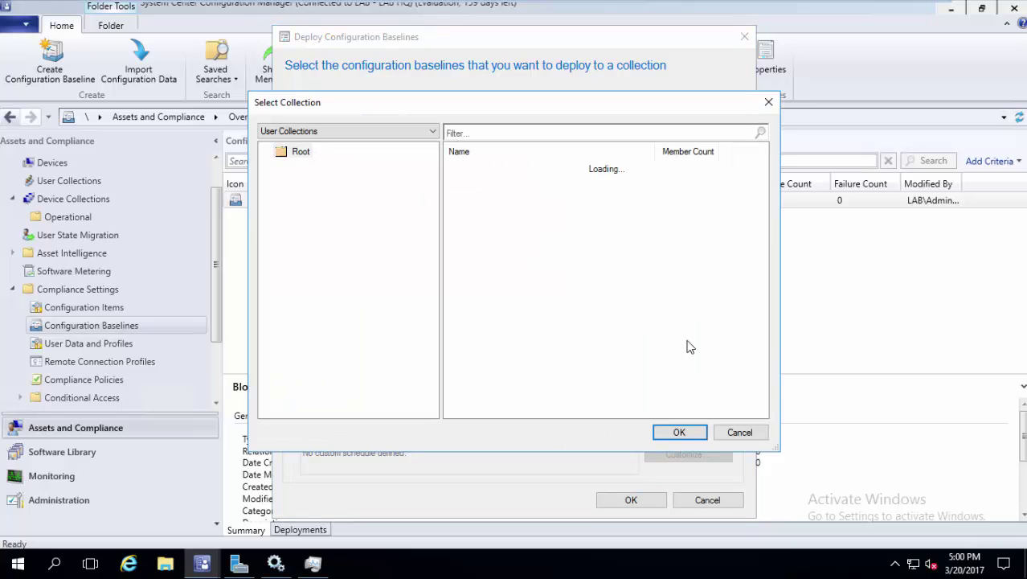
pyautogui.click(298, 131)
pyautogui.click(306, 156)
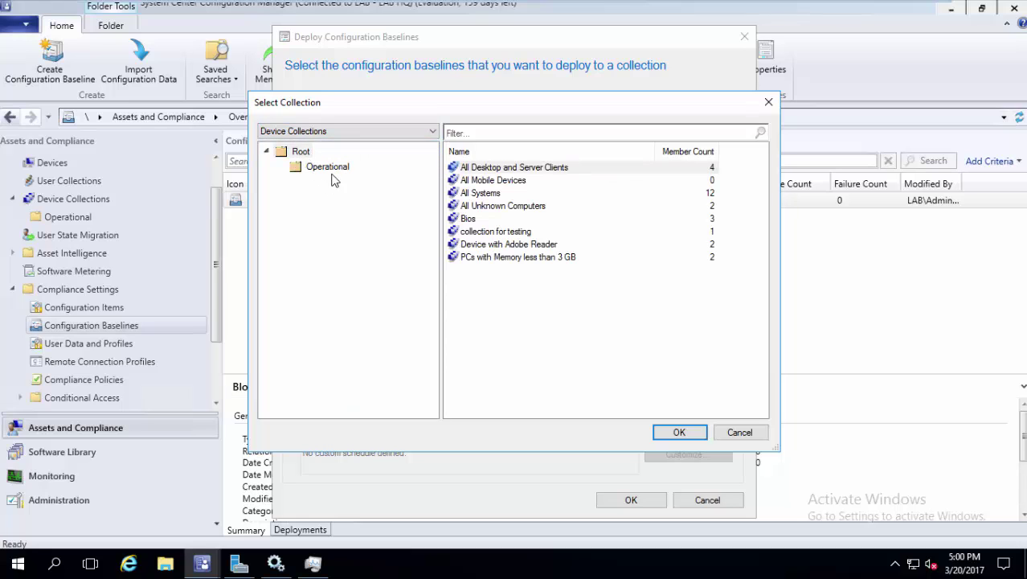
pyautogui.click(329, 168)
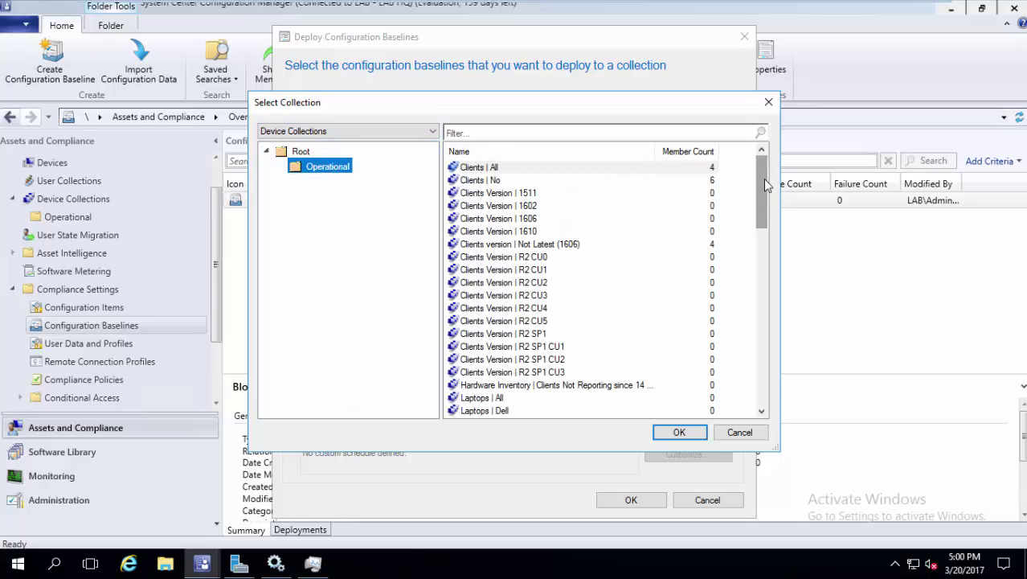
pyautogui.moveTo(765, 183); pyautogui.dragTo(704, 399)
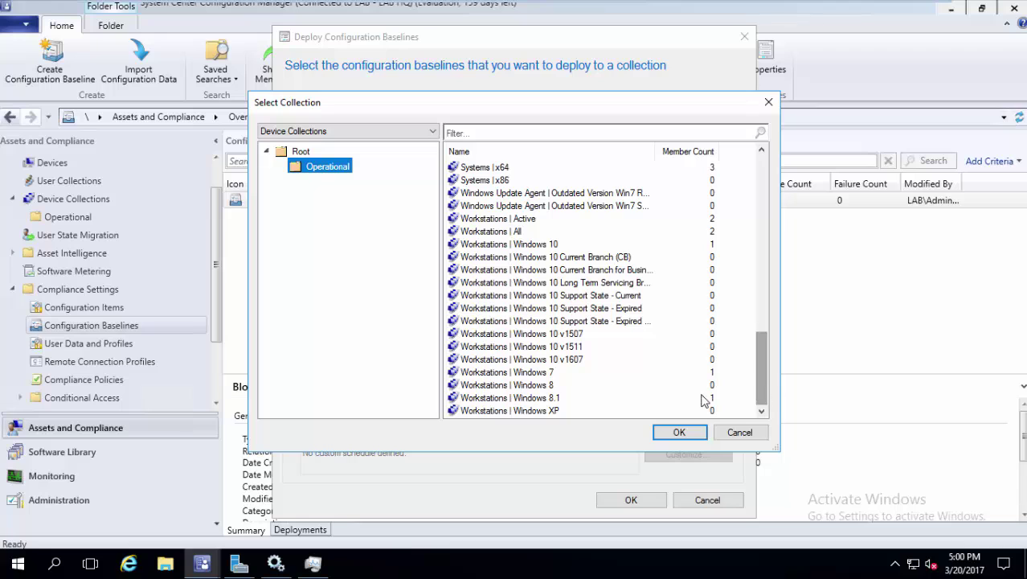
pyautogui.click(704, 397)
pyautogui.click(678, 431)
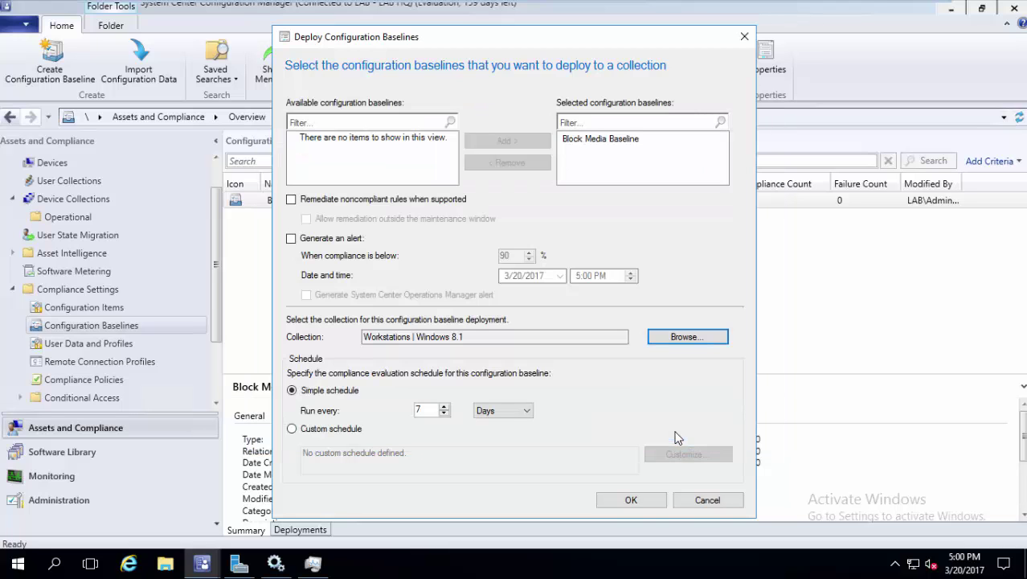
# - Enable remediation of noncompliant rules, also outside the maintenance window, adjust the simple evaluation schedule, and confirm the Block Media Baseline deployment
pyautogui.click(370, 204)
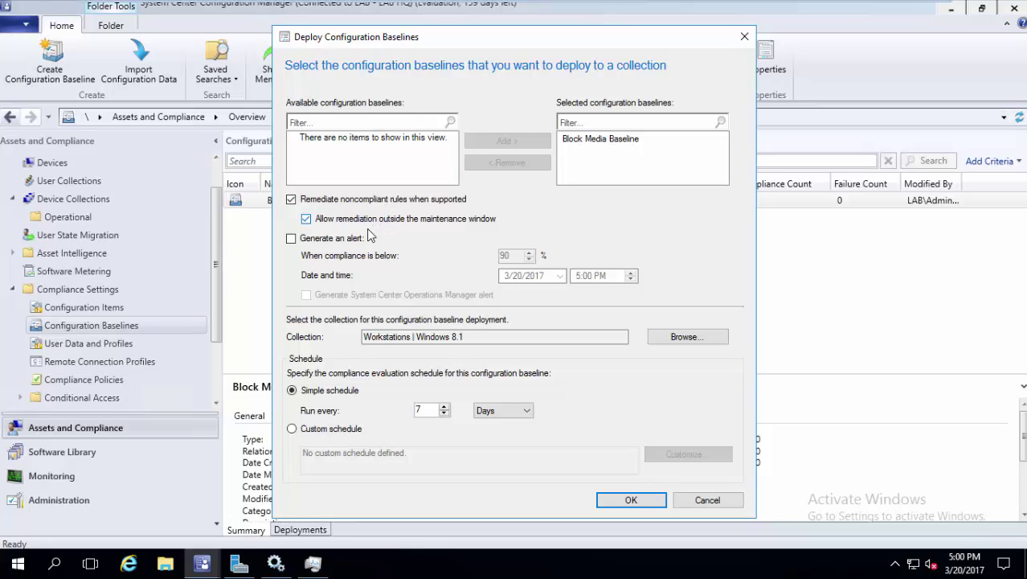
pyautogui.click(354, 241)
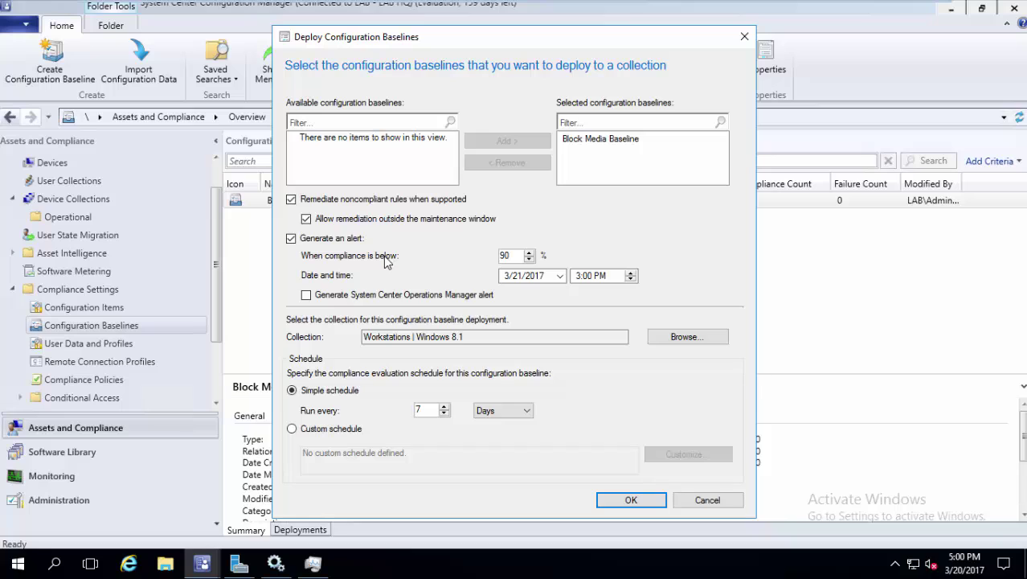
pyautogui.click(333, 241)
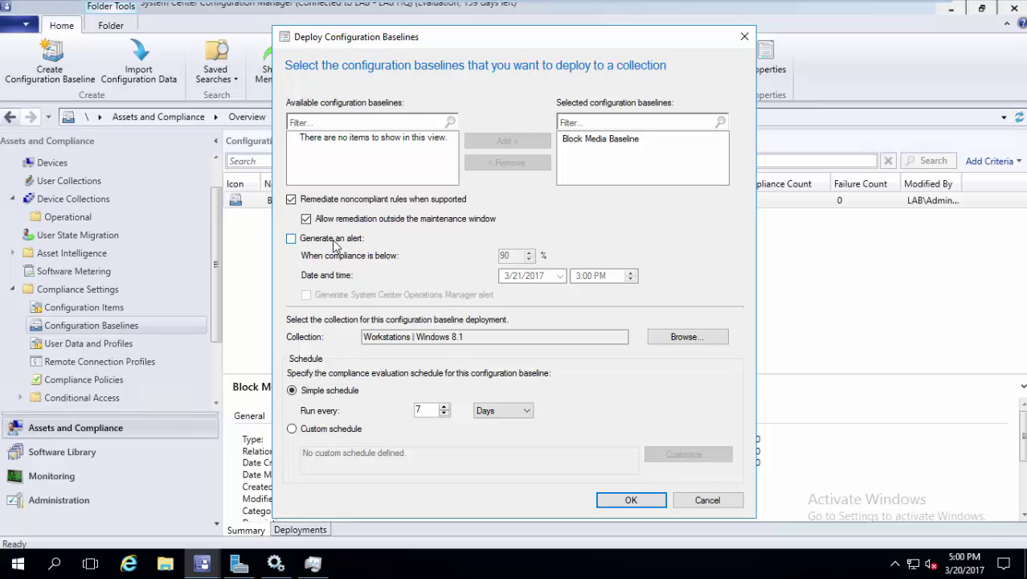
pyautogui.click(481, 412)
pyautogui.click(487, 420)
pyautogui.doubleClick(424, 411)
pyautogui.click(655, 498)
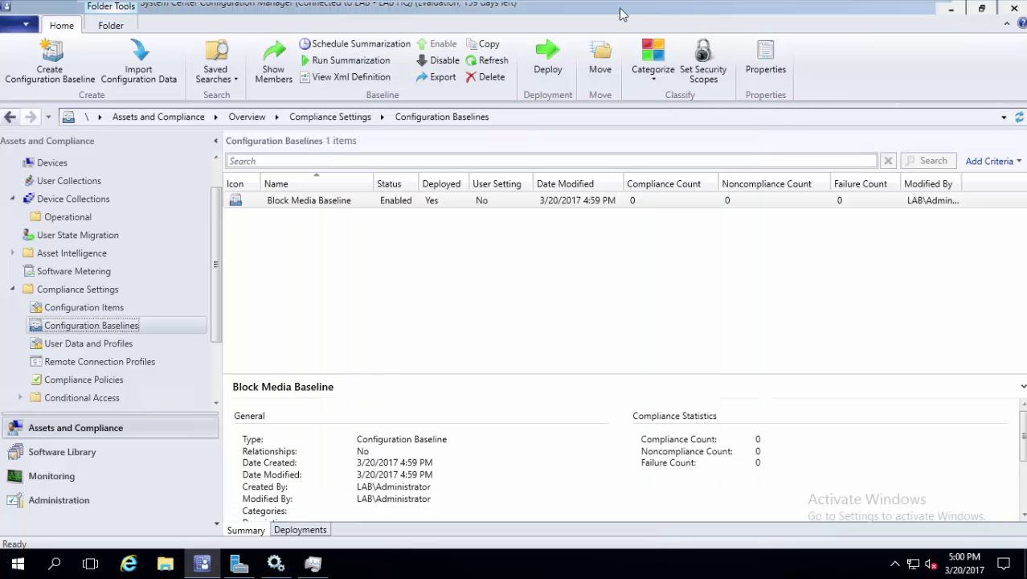
# - Switch to the Windows 8 x64 virtual machine, then find and launch regedit
pyautogui.moveTo(619, 11)
pyautogui.click(585, 13)
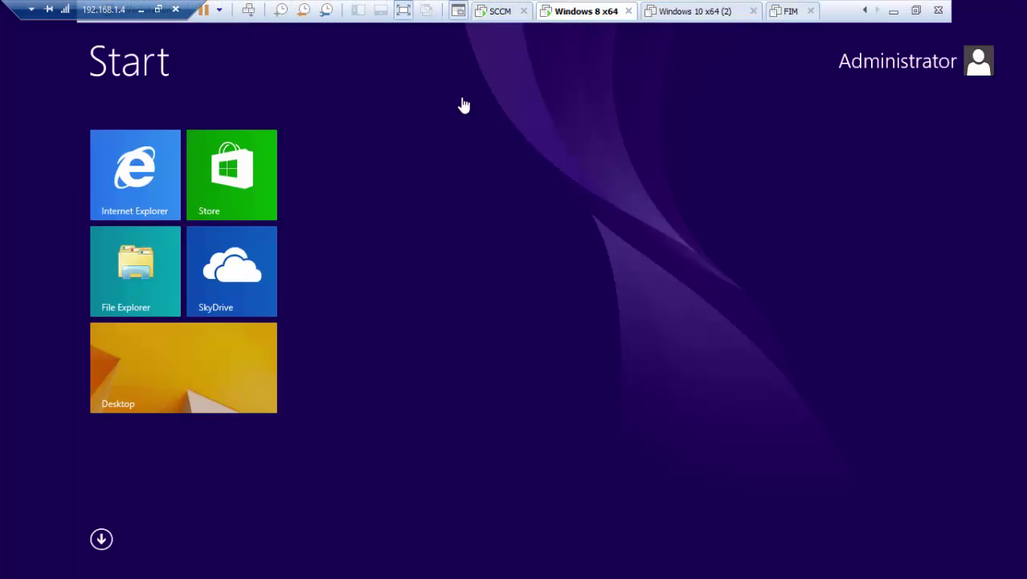
pyautogui.click(194, 370)
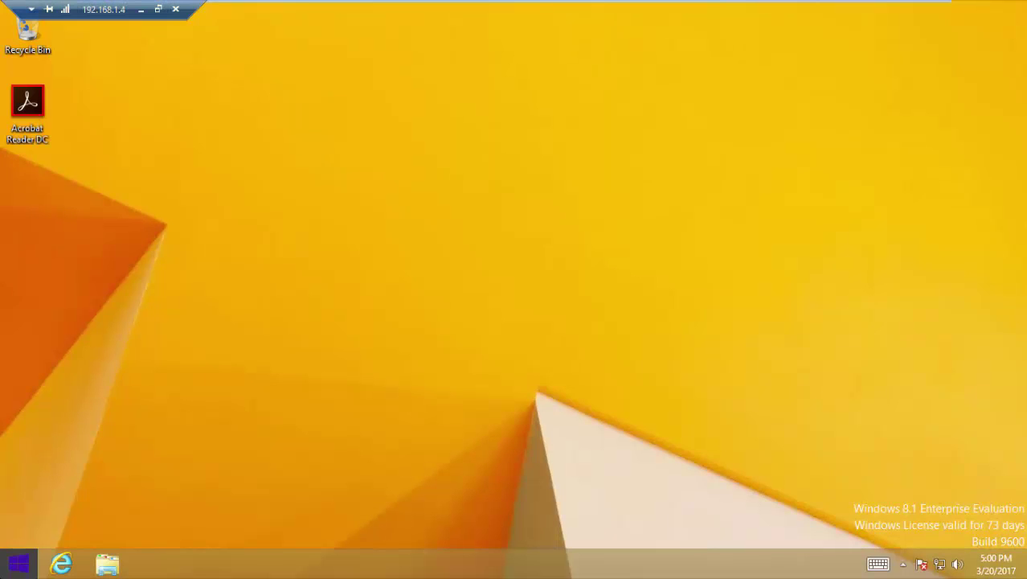
pyautogui.click(18, 562)
pyautogui.write('reged')
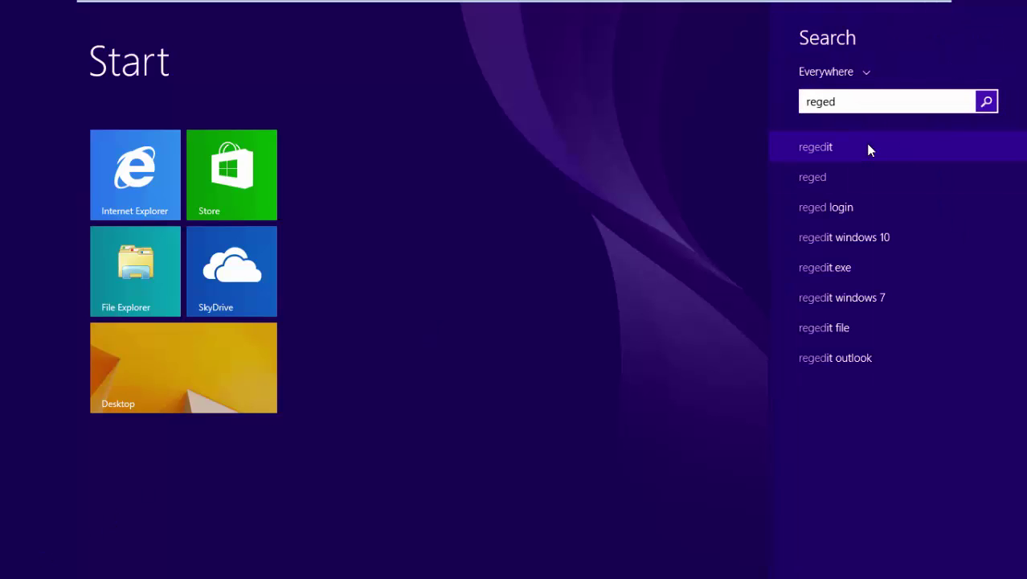
pyautogui.click(868, 149)
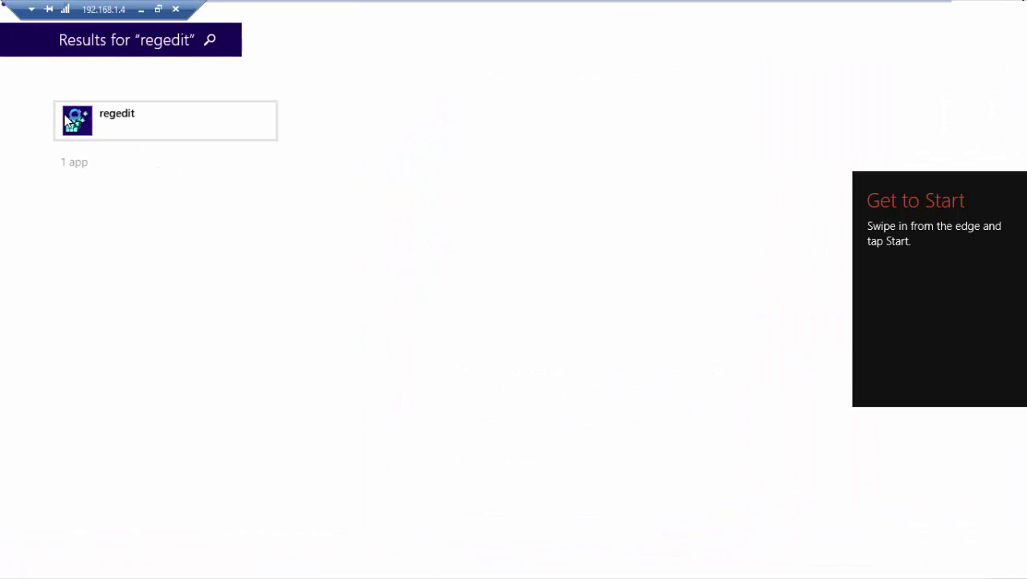
pyautogui.click(142, 129)
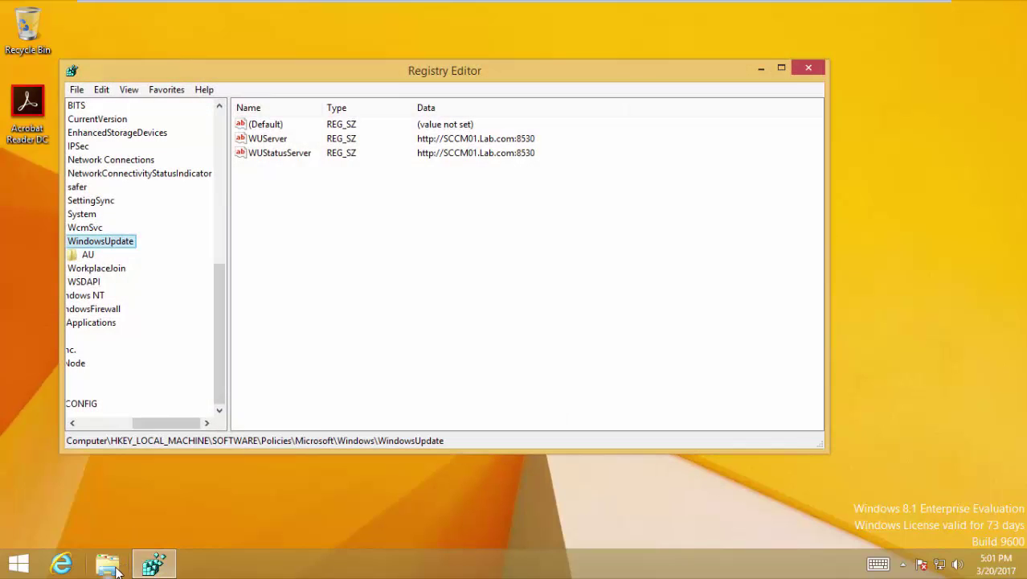
# - Collapse the Policies and SOFTWARE branches under HKEY_LOCAL_MACHINE in the registry tree
pyautogui.moveTo(163, 426); pyautogui.dragTo(108, 421)
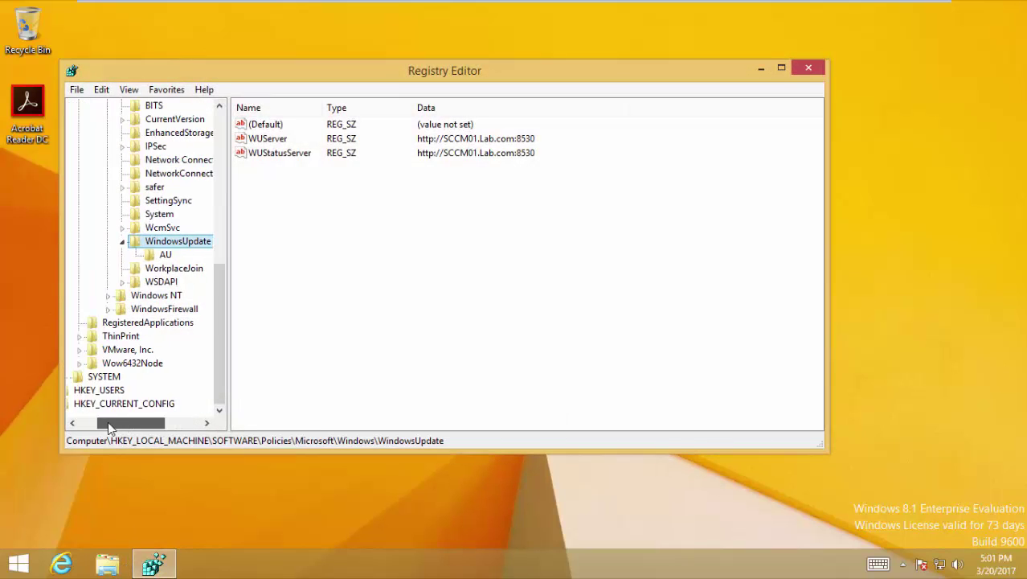
pyautogui.moveTo(214, 319); pyautogui.dragTo(218, 196)
pyautogui.scroll(2, 218, 196)
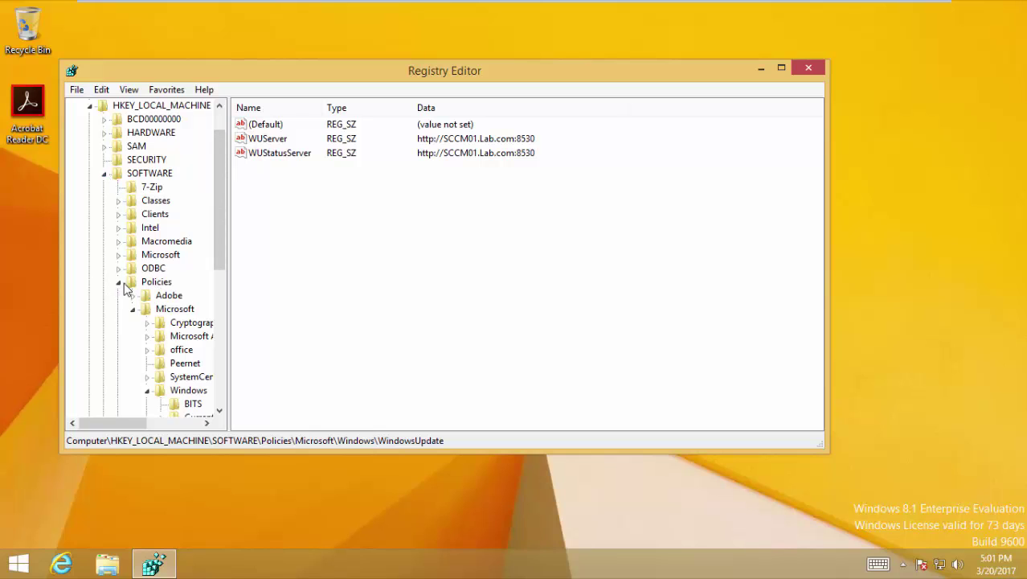
pyautogui.click(118, 282)
pyautogui.click(103, 201)
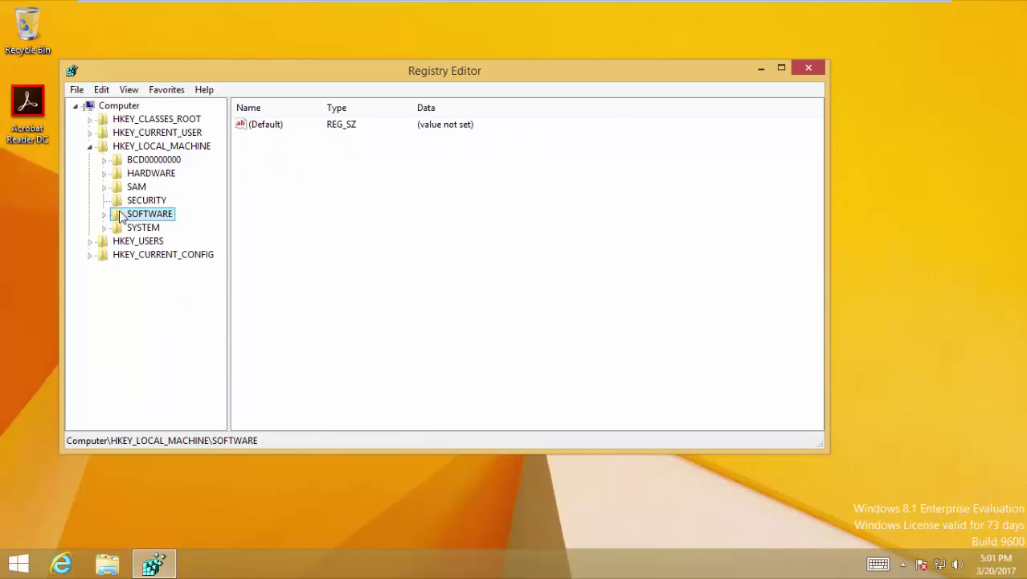
# - Inspect the values of the USBSTOR key under HKEY_LOCAL_MACHINE\SYSTEM\CurrentControlSet\Services, with Registry Editor maximized
pyautogui.click(104, 229)
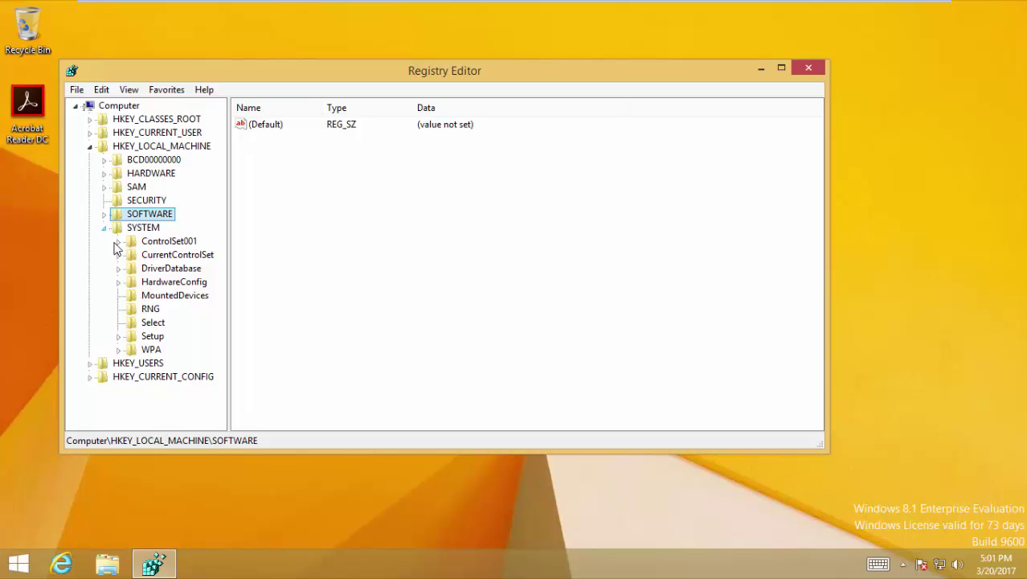
pyautogui.click(119, 256)
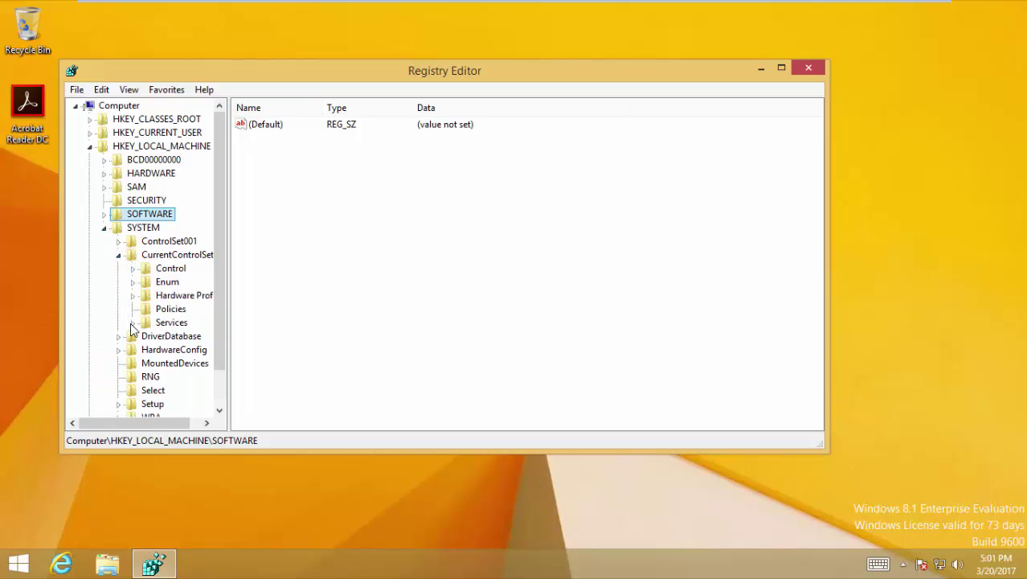
pyautogui.click(132, 323)
pyautogui.moveTo(222, 129); pyautogui.dragTo(221, 198)
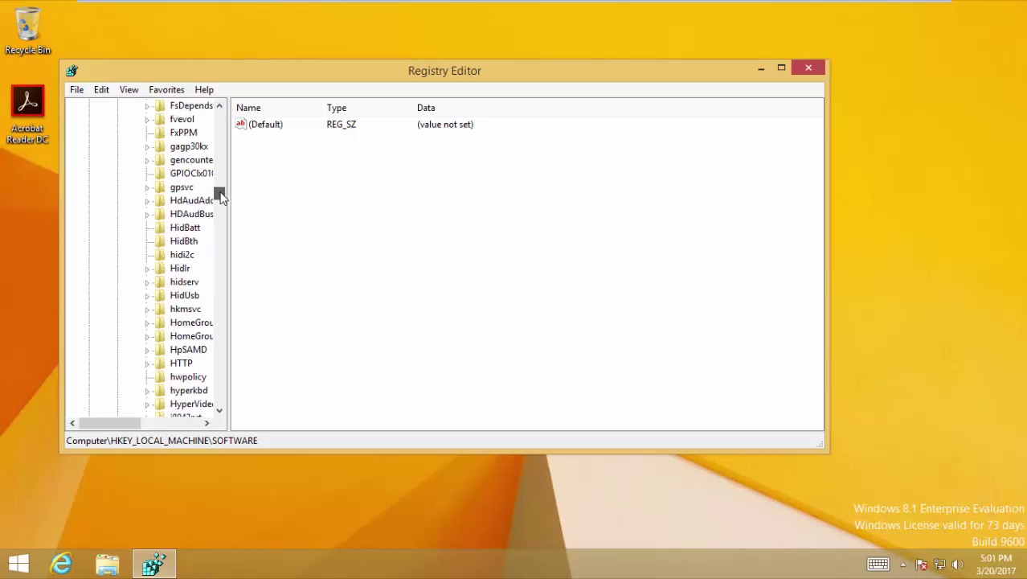
pyautogui.doubleClick(262, 70)
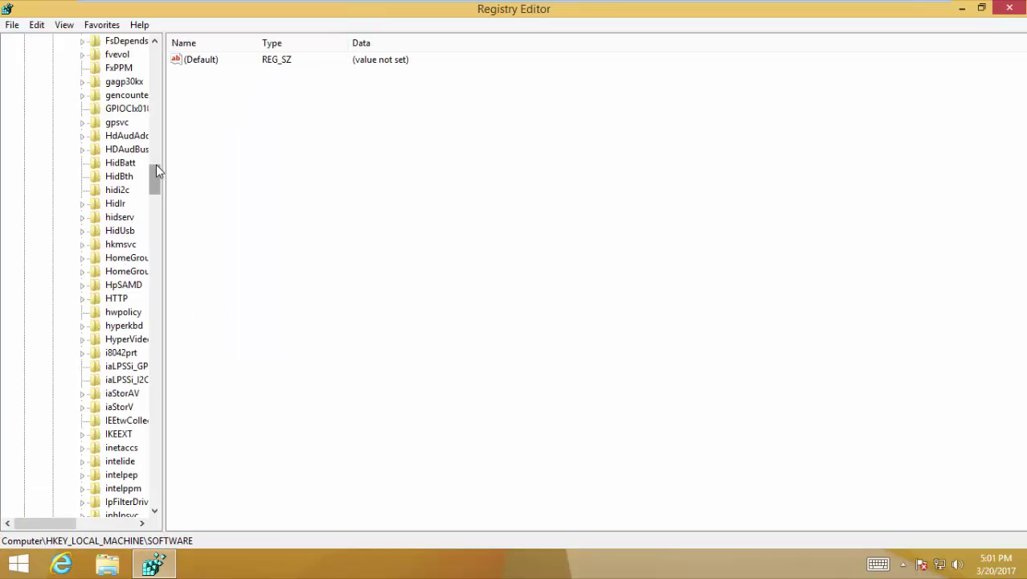
pyautogui.moveTo(164, 165); pyautogui.dragTo(199, 422)
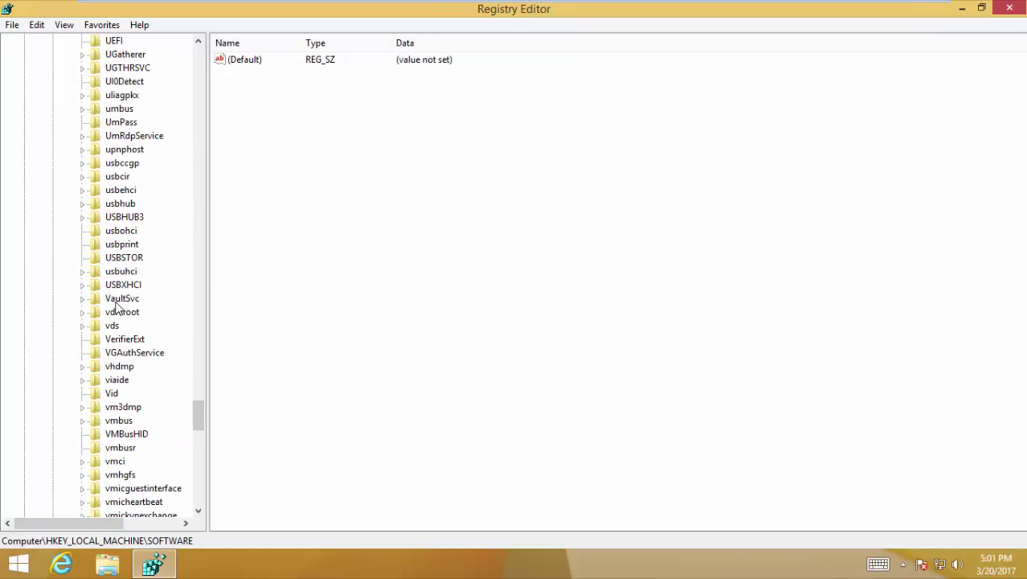
pyautogui.click(125, 258)
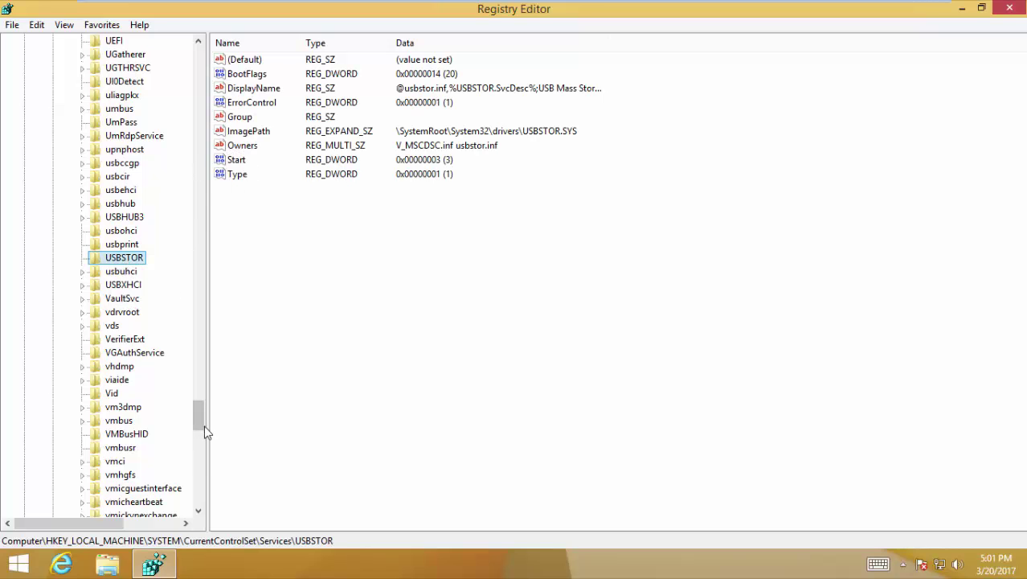
# - Inspect the values of the cdrom key under the same Services branch, including its Start value
pyautogui.moveTo(204, 425); pyautogui.dragTo(201, 372)
pyautogui.moveTo(200, 367); pyautogui.dragTo(198, 117)
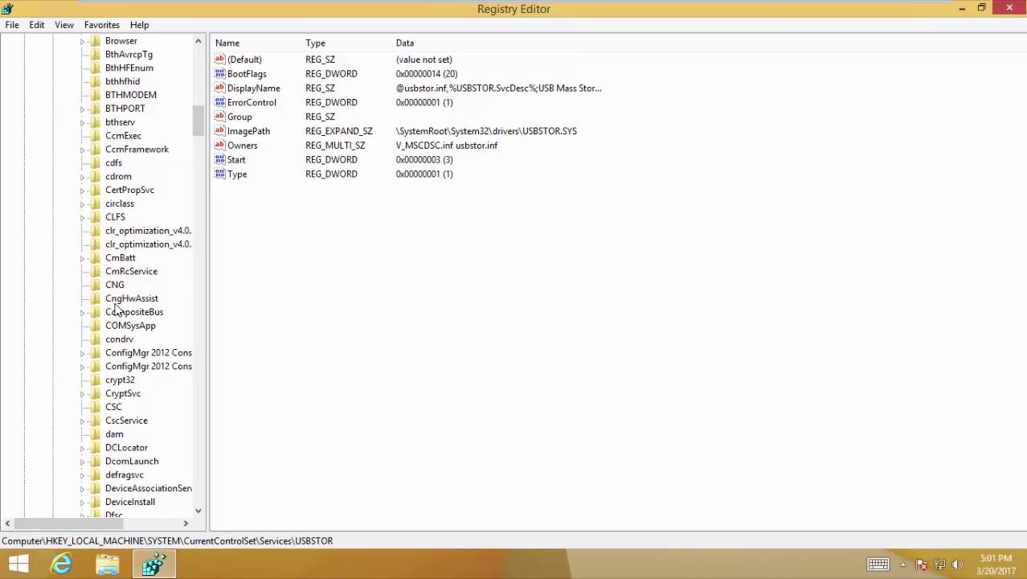
pyautogui.click(117, 177)
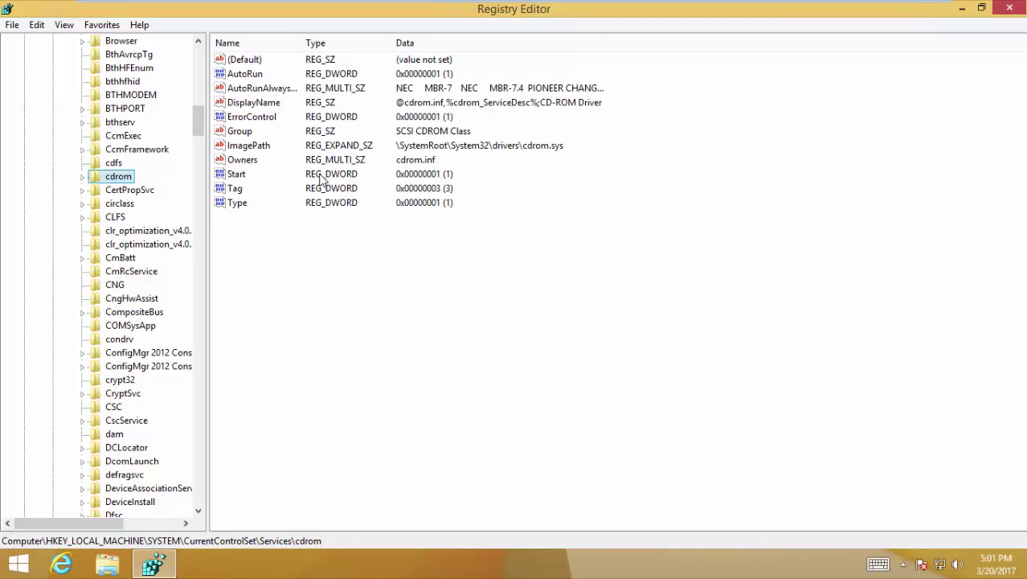
# - Switch to File Explorer, go to Control Panel and show the available actions in the Configuration Manager client properties
pyautogui.click(121, 562)
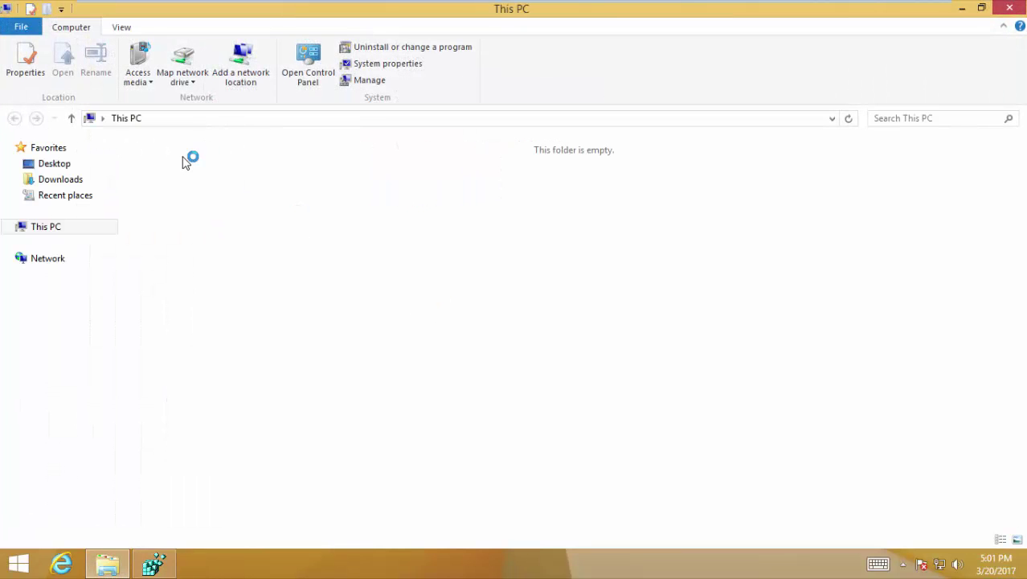
pyautogui.click(311, 55)
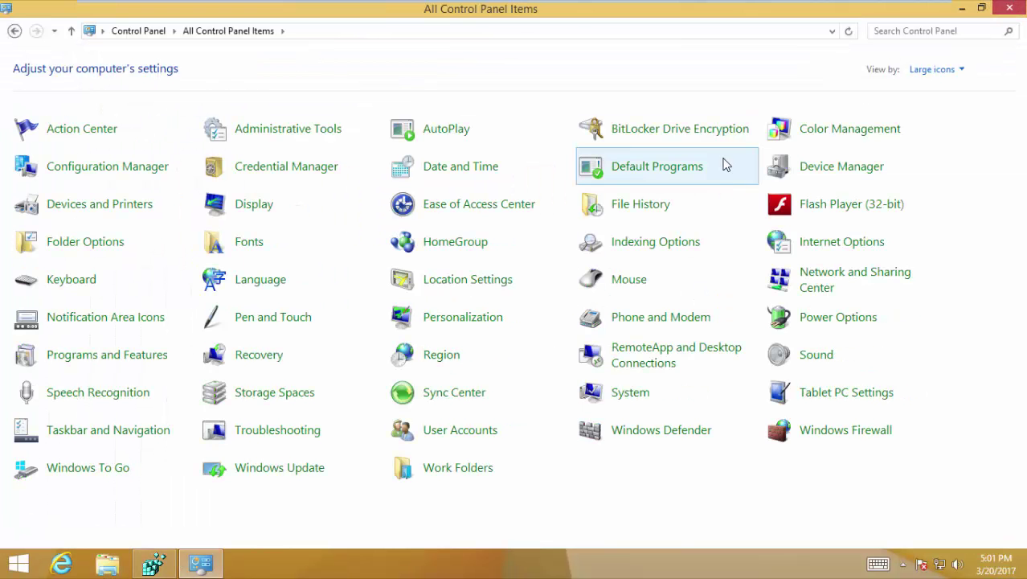
pyautogui.click(160, 175)
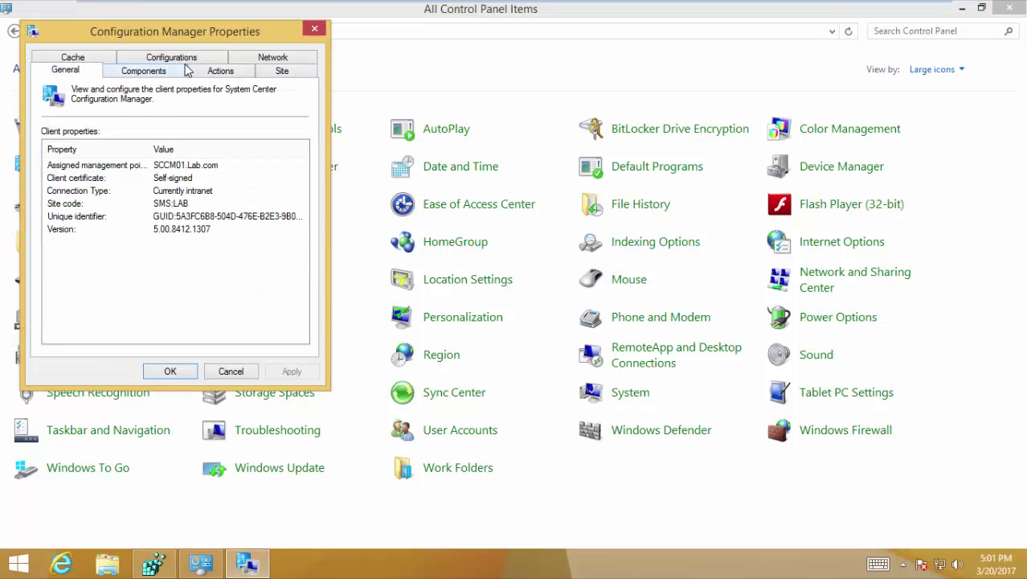
pyautogui.click(211, 72)
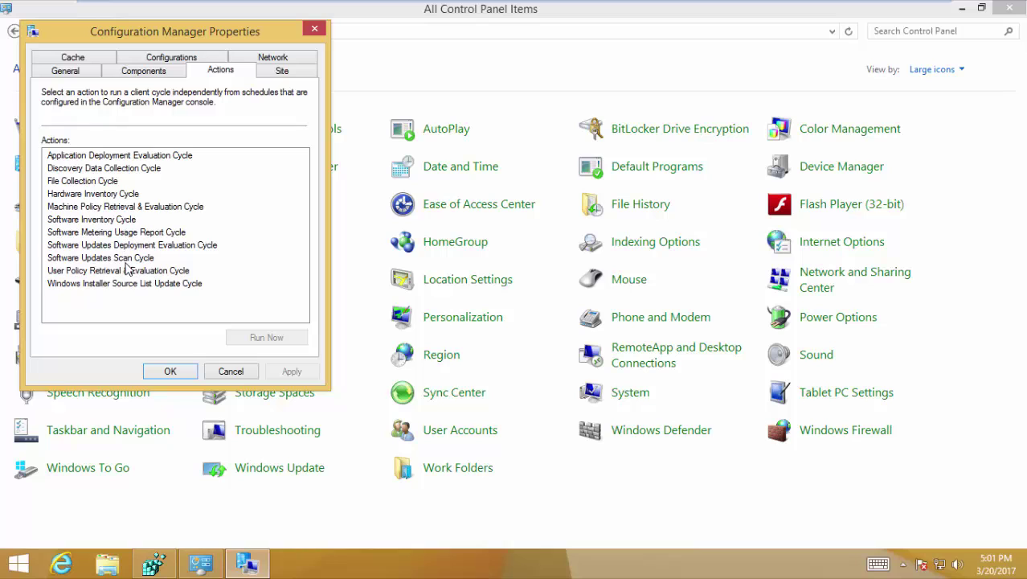
# - Run the Machine Policy Retrieval & Evaluation Cycle on the client and return to the Configuration Manager properties
pyautogui.click(125, 206)
pyautogui.click(261, 341)
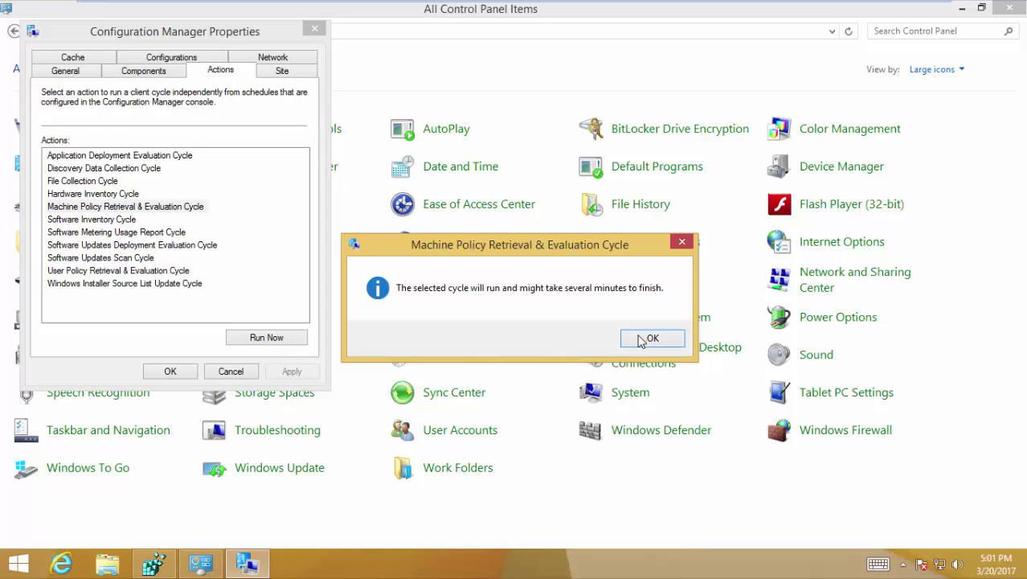
pyautogui.click(666, 341)
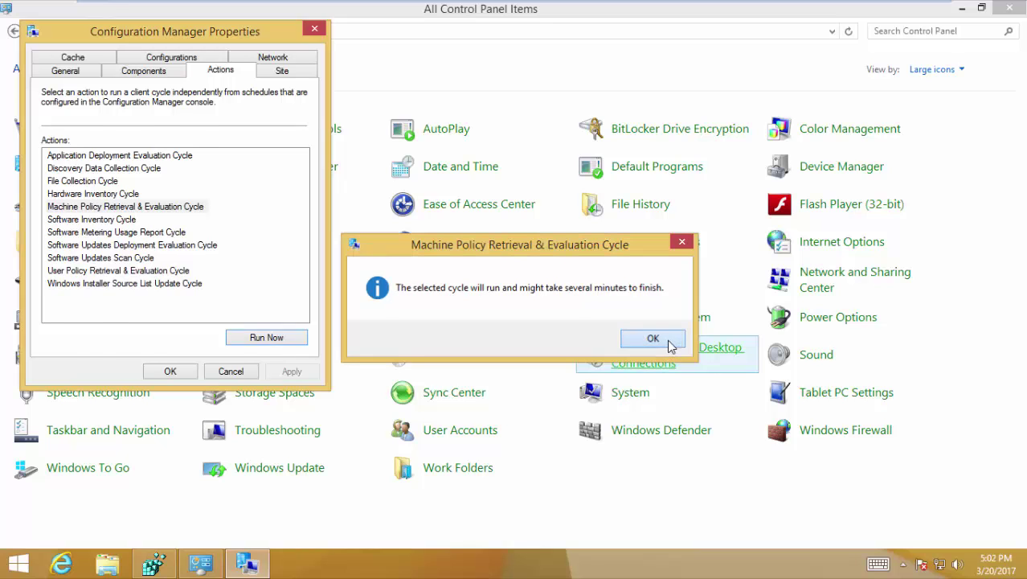
pyautogui.click(246, 563)
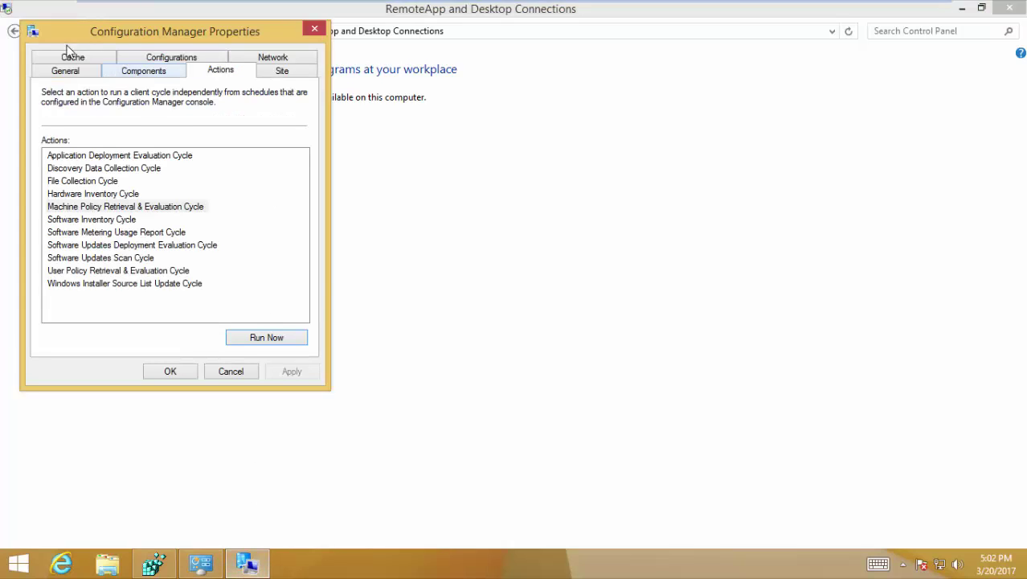
pyautogui.click(14, 32)
pyautogui.click(247, 565)
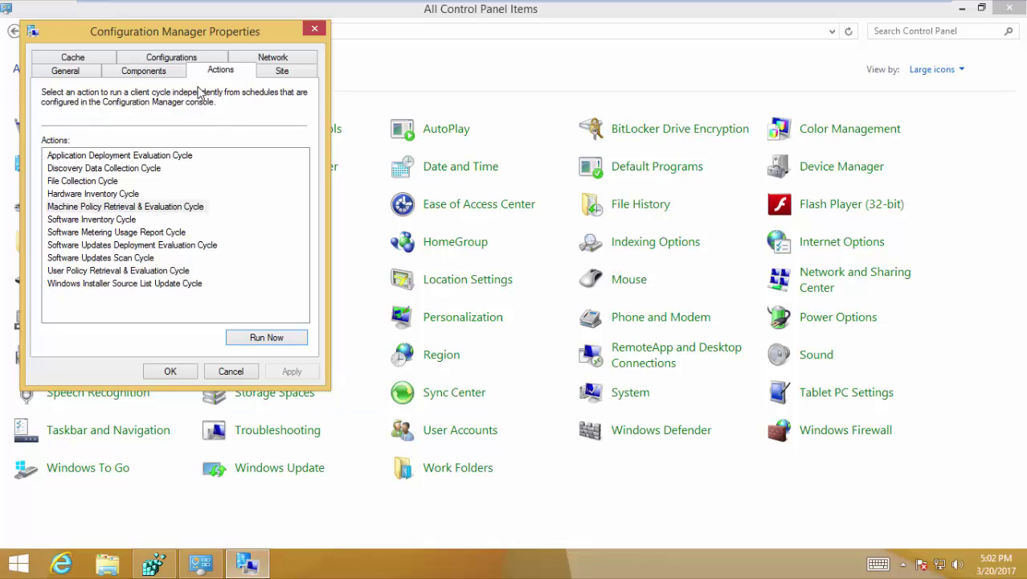
# - Check the client's assigned configuration baselines for Block Media Baseline, widening the Name column to read the full names
pyautogui.click(191, 58)
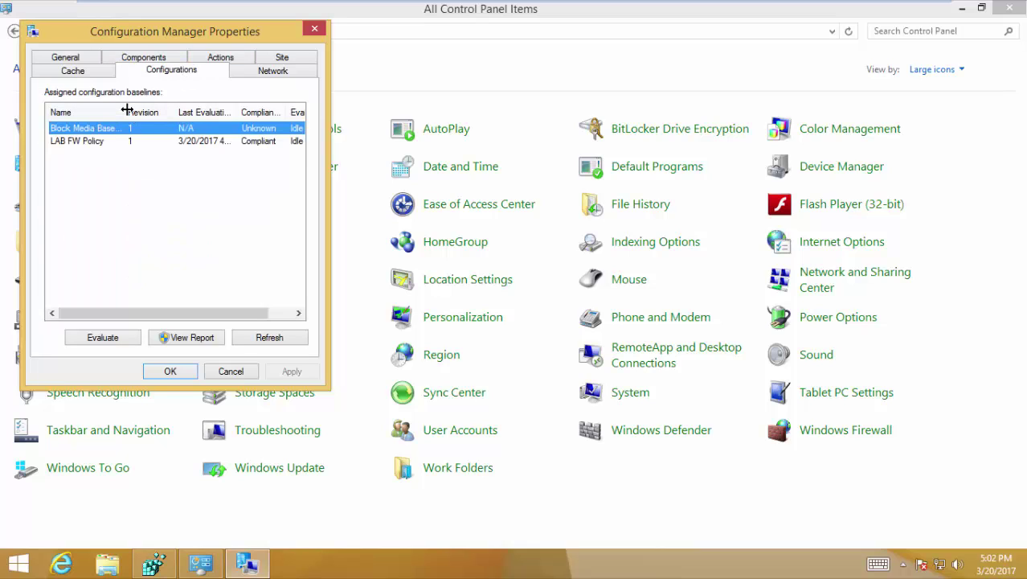
pyautogui.moveTo(127, 110); pyautogui.dragTo(177, 96)
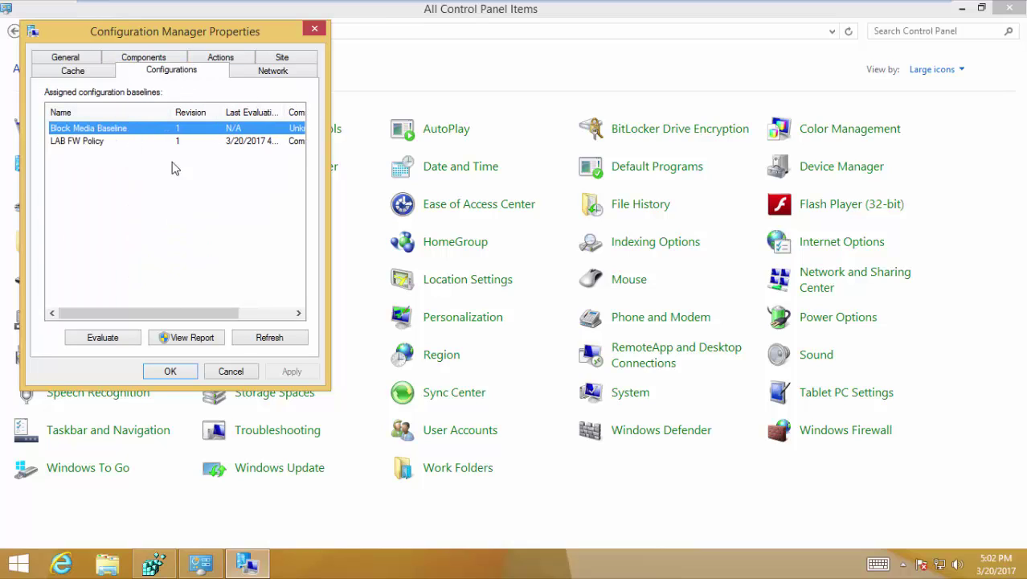
pyautogui.moveTo(158, 106); pyautogui.dragTo(141, 112)
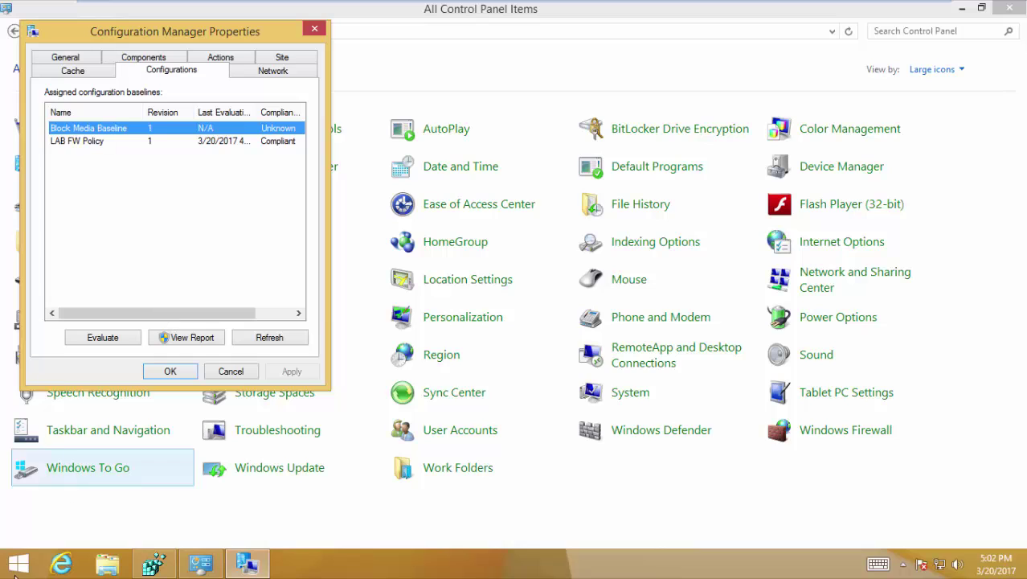
# - Find and launch Software Center on the client, go to Device compliance and run a compliance check
pyautogui.click(16, 567)
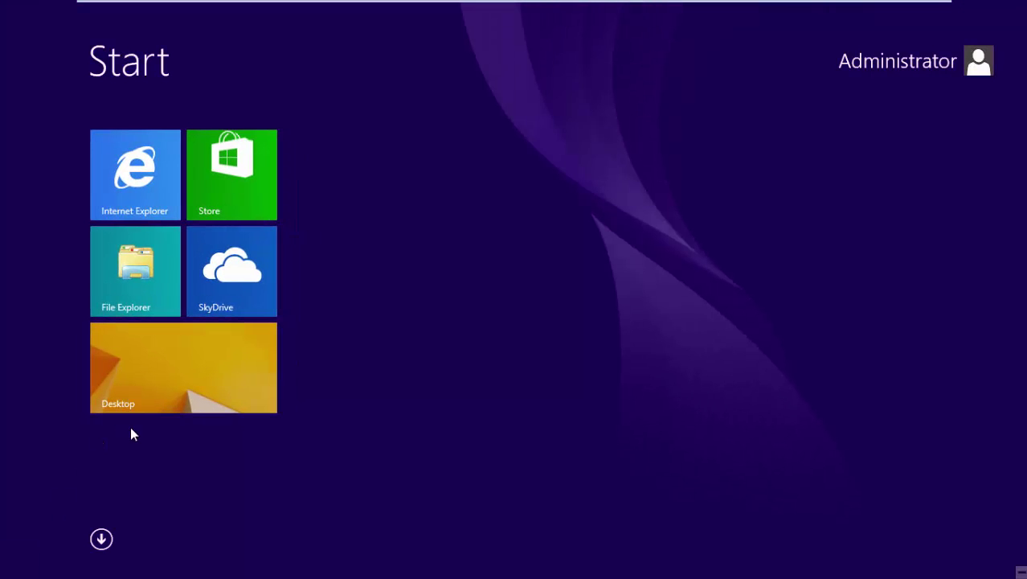
pyautogui.write('soft')
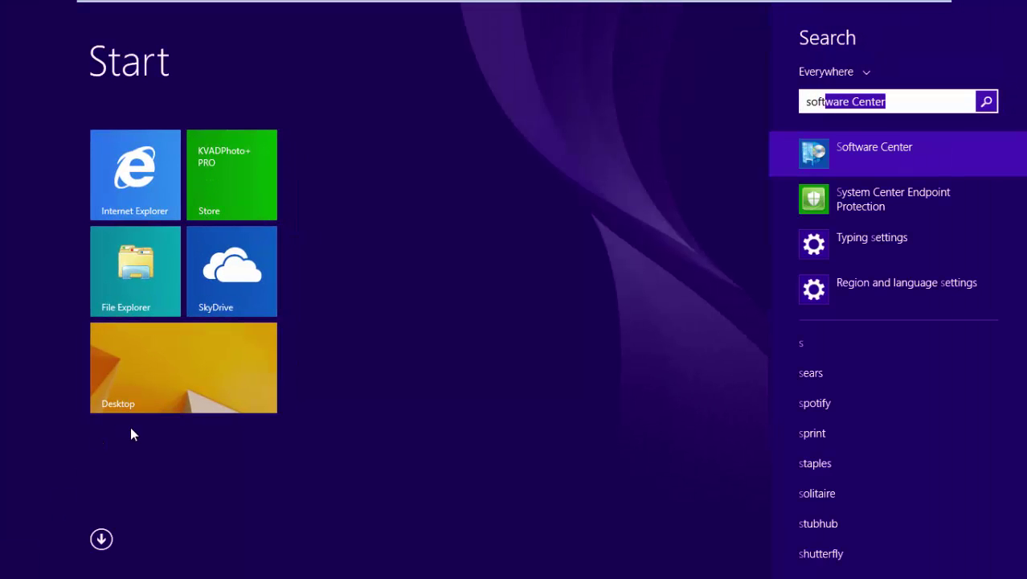
pyautogui.write('wae')
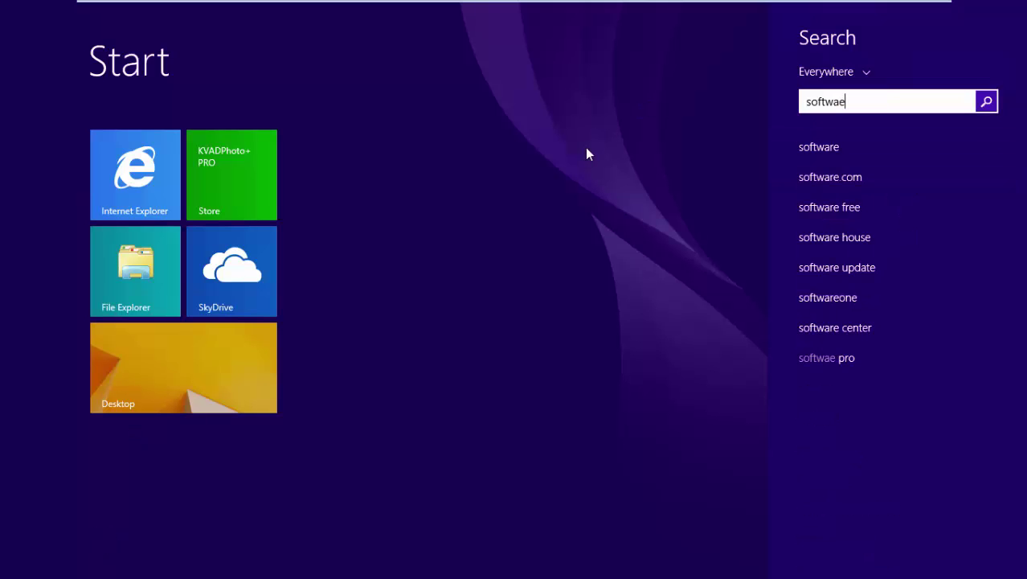
pyautogui.press('BackSpace')
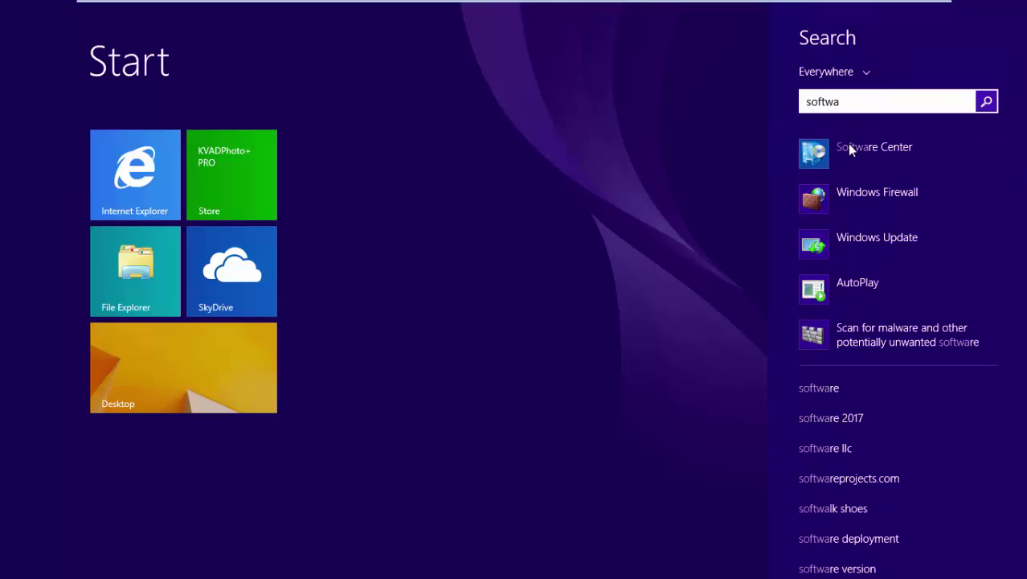
pyautogui.click(850, 149)
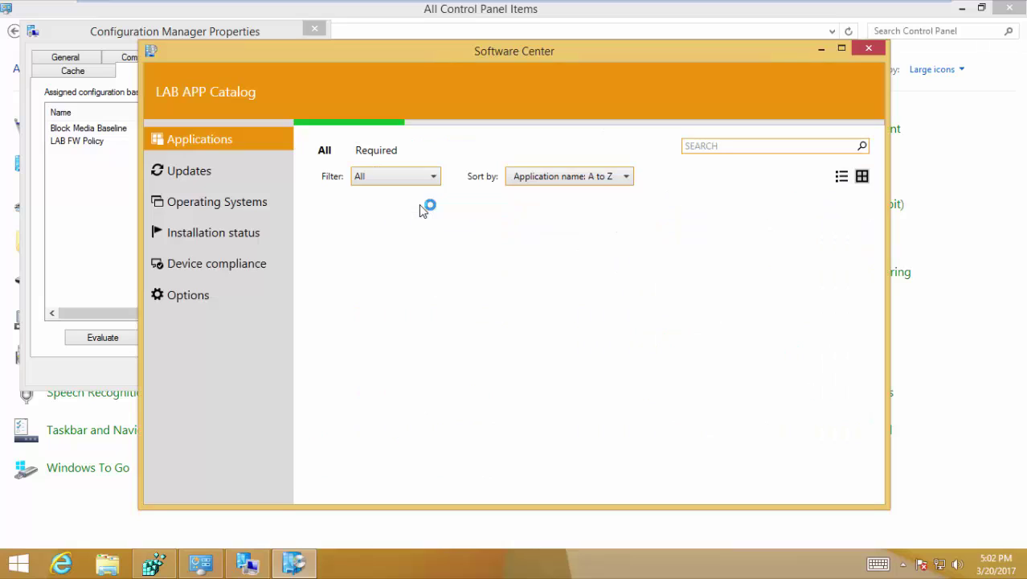
pyautogui.click(264, 266)
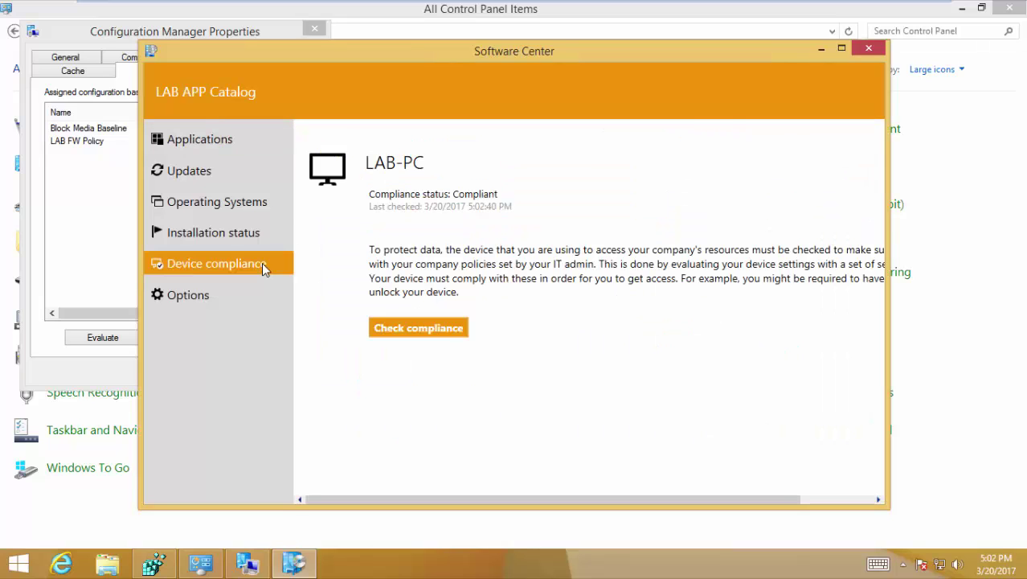
pyautogui.click(445, 333)
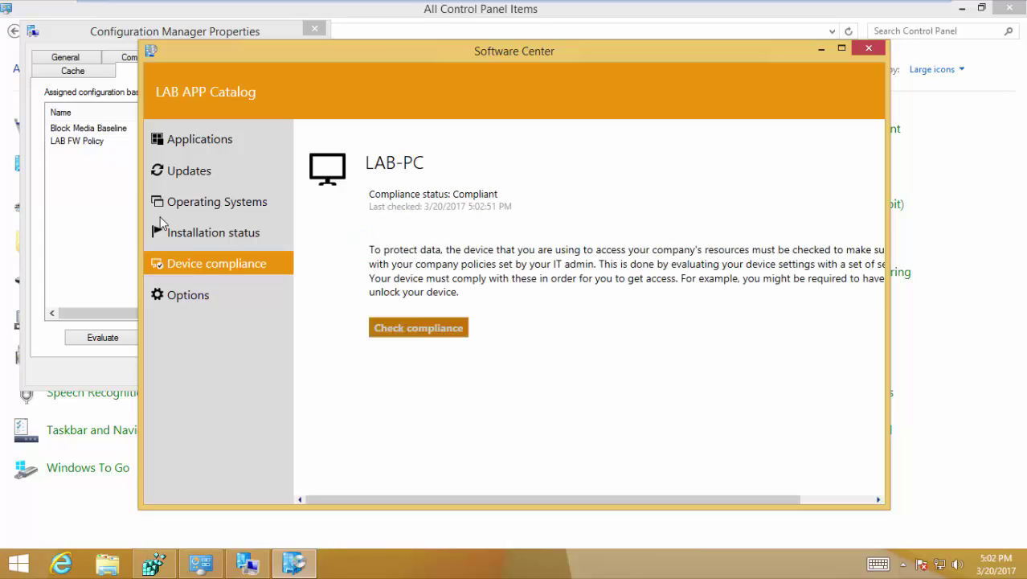
# - Refresh the assigned baselines in the Configuration Manager properties and view the compliance report for Block Media Baseline
pyautogui.click(103, 239)
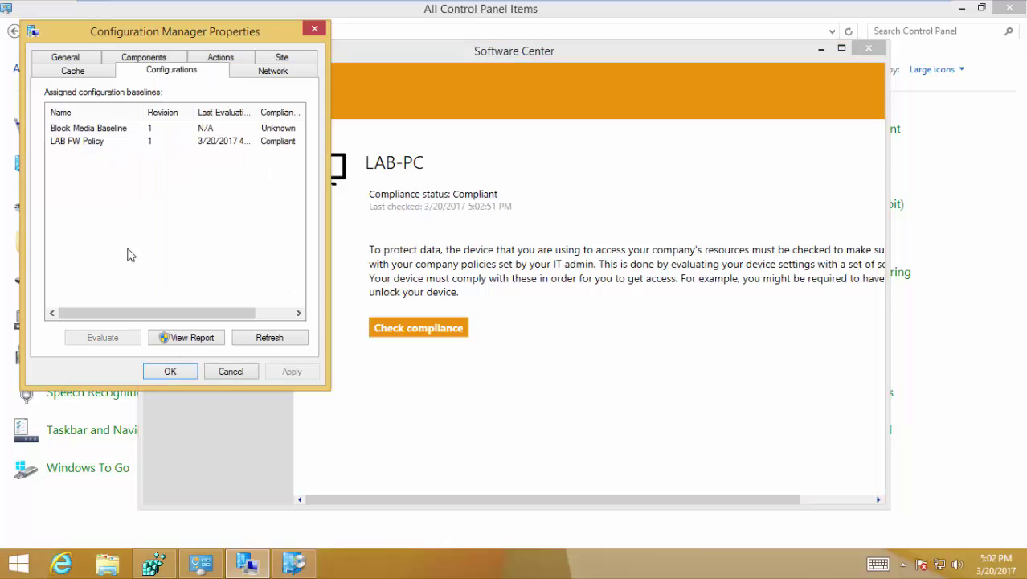
pyautogui.click(251, 344)
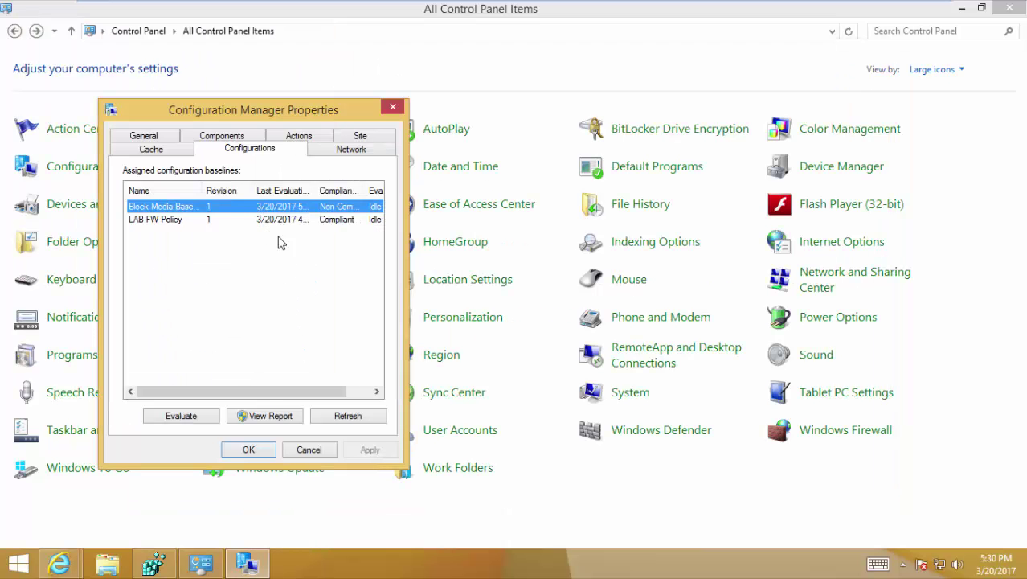
pyautogui.click(259, 416)
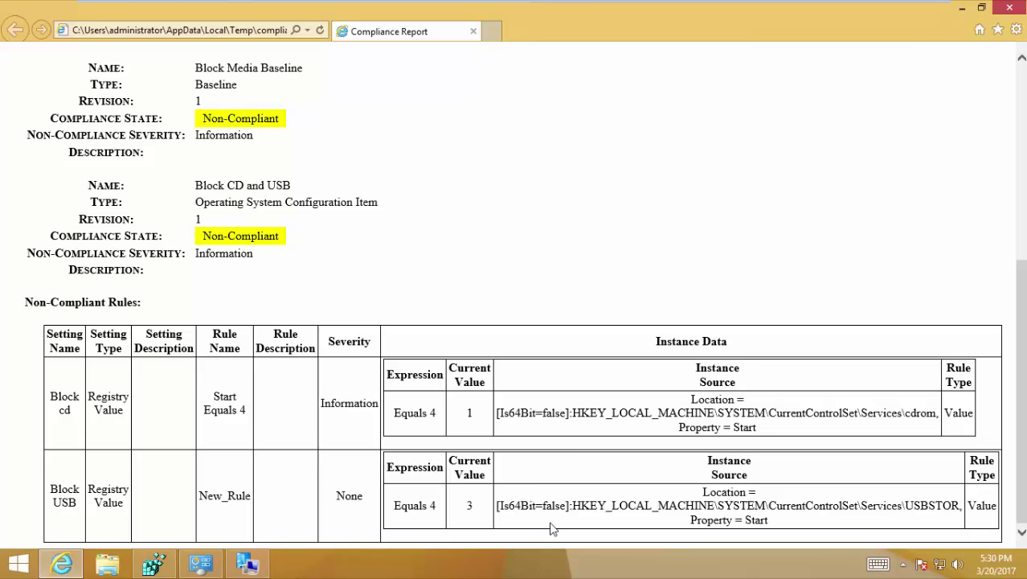
pyautogui.click(247, 563)
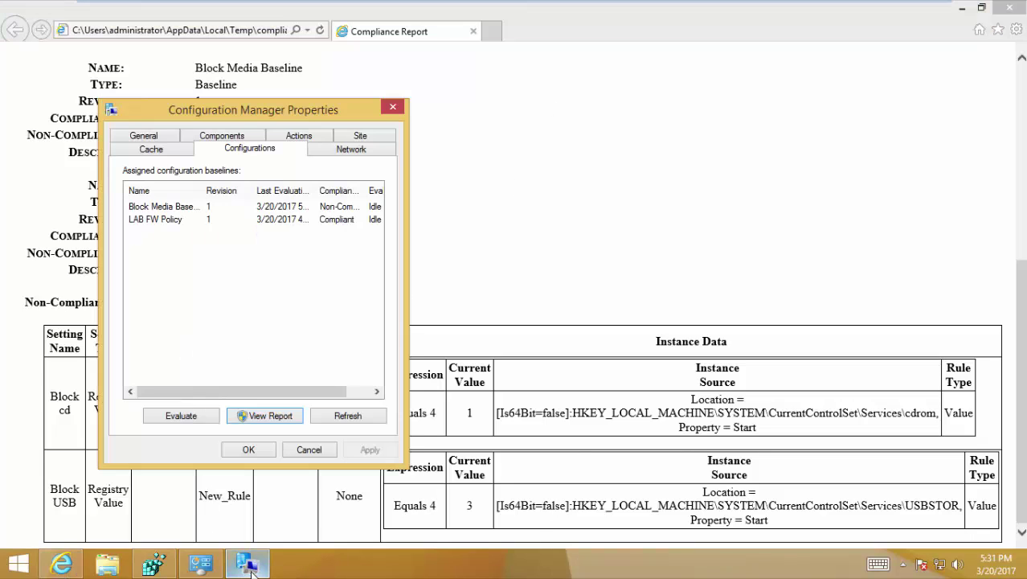
pyautogui.click(338, 207)
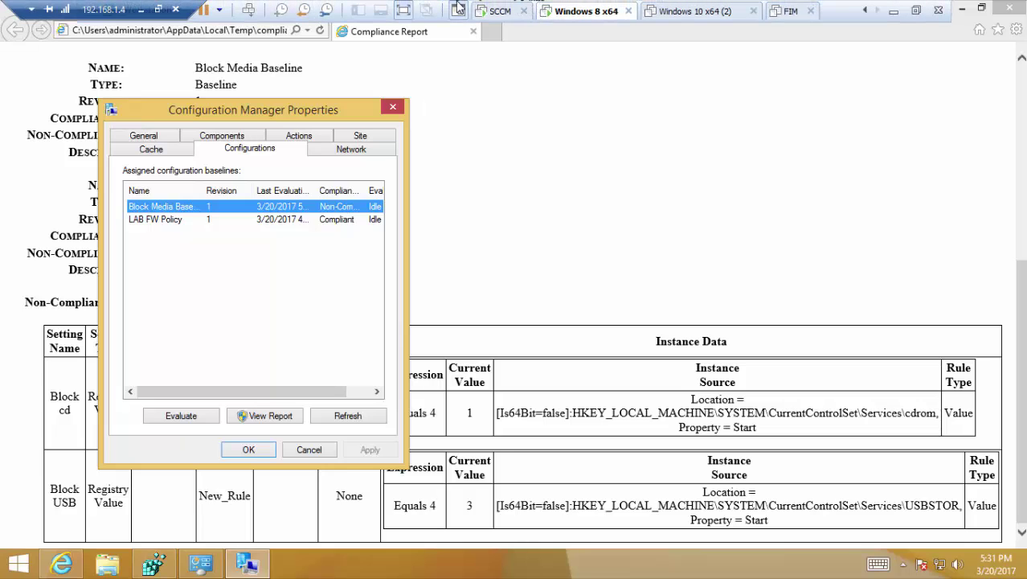
# - Switch to the SCCM server and open the Block cd setting of the Block CD and USB configuration item for editing
pyautogui.click(498, 11)
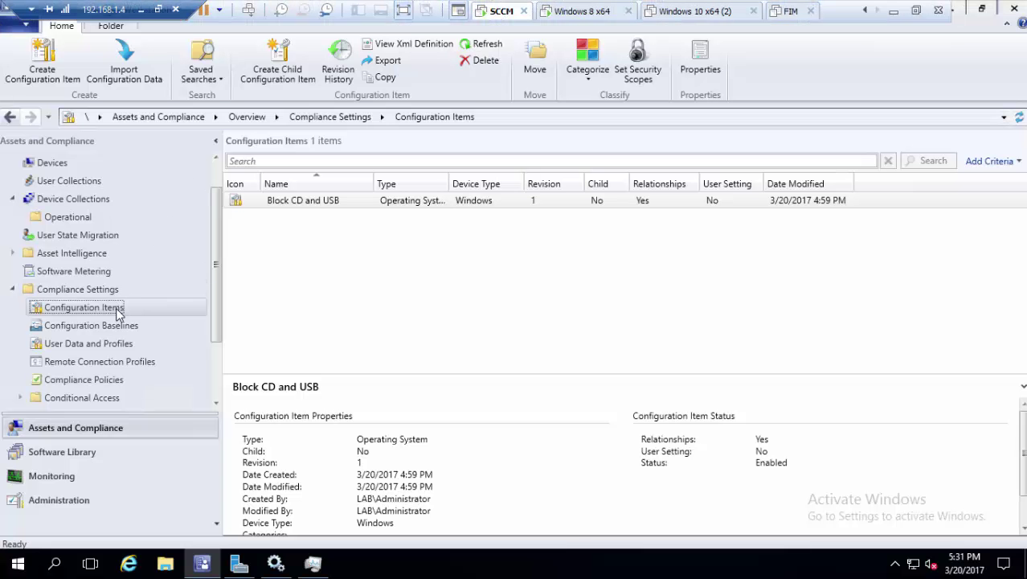
pyautogui.click(354, 201)
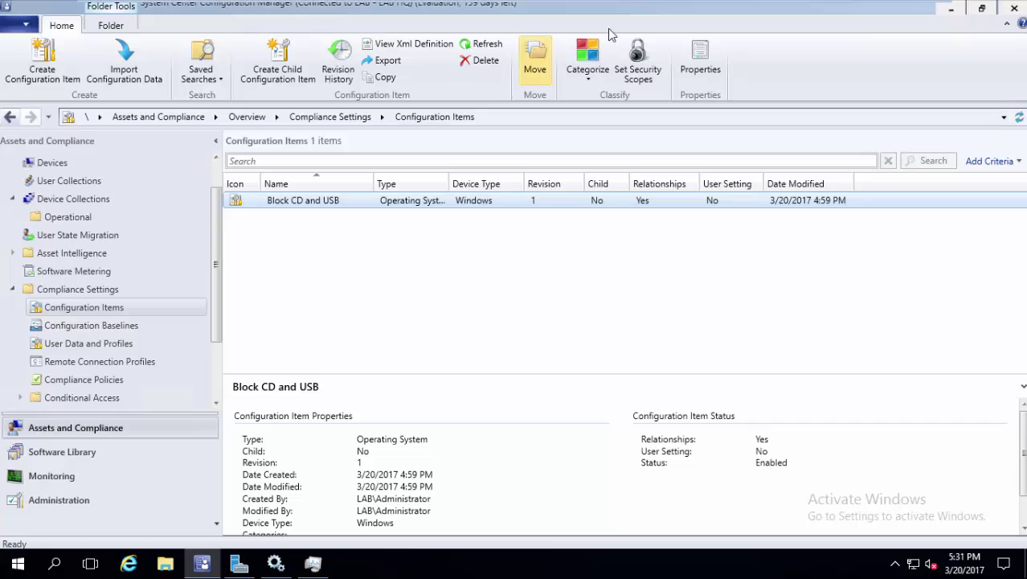
pyautogui.click(696, 50)
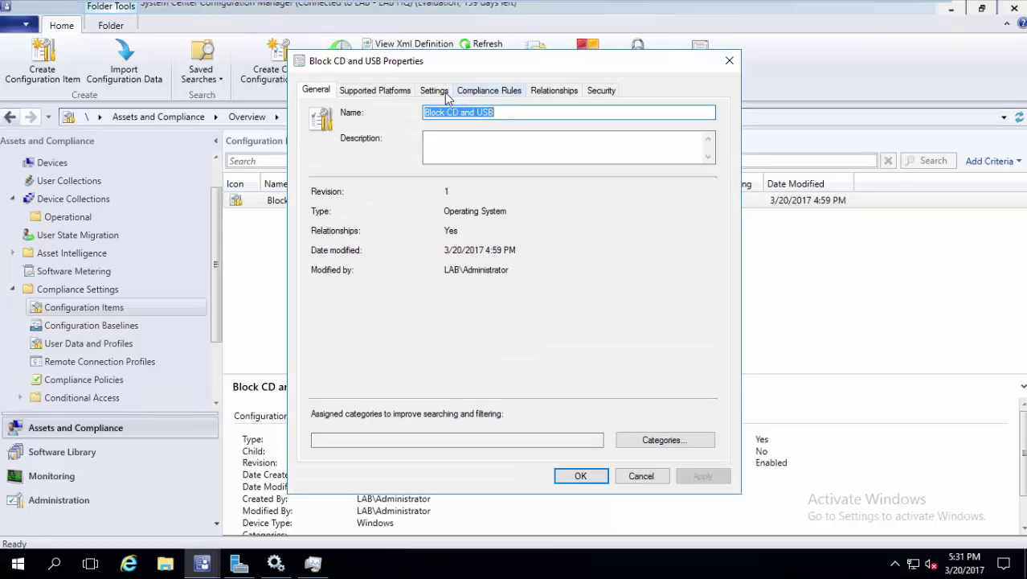
pyautogui.click(444, 92)
pyautogui.click(541, 189)
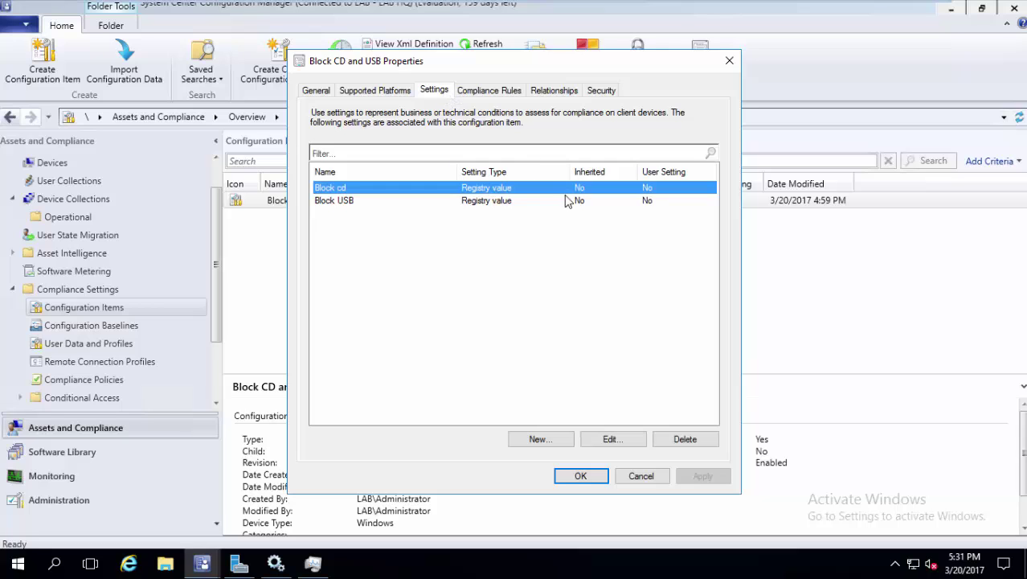
pyautogui.click(609, 439)
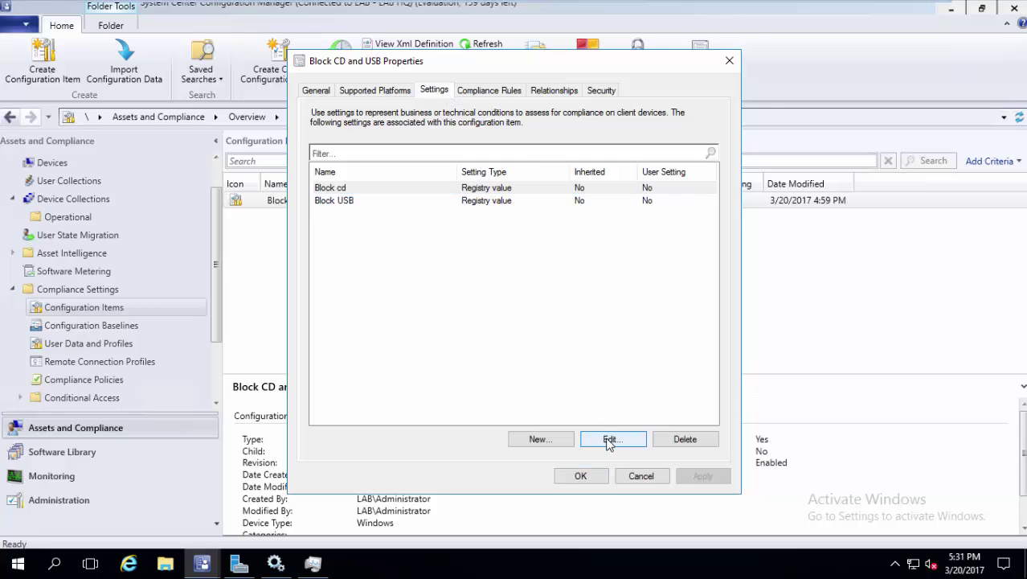
# - Enable remediation of noncompliant rules for the Start Equals 4 compliance rule and save the Block cd setting
pyautogui.click(373, 79)
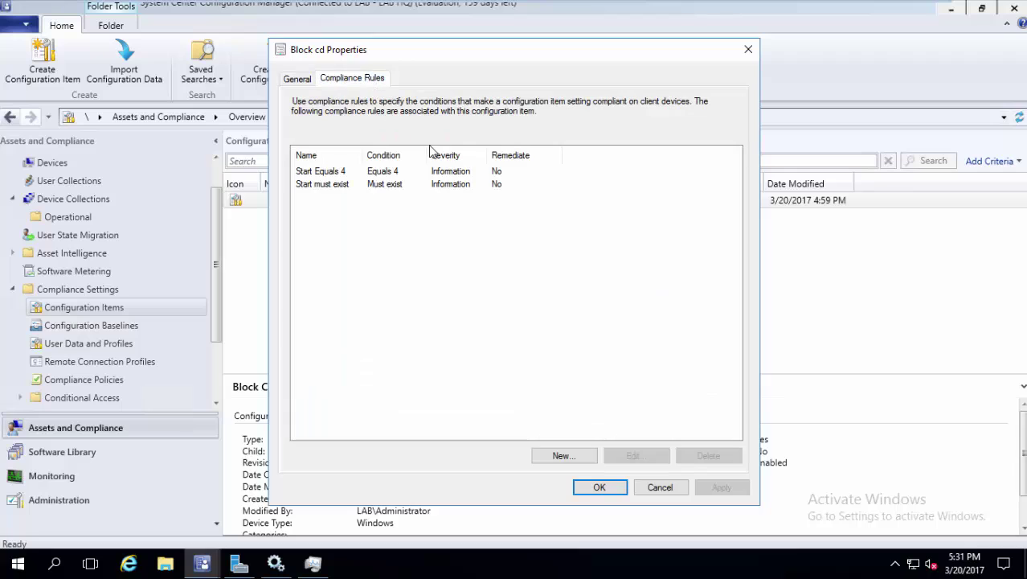
pyautogui.click(449, 173)
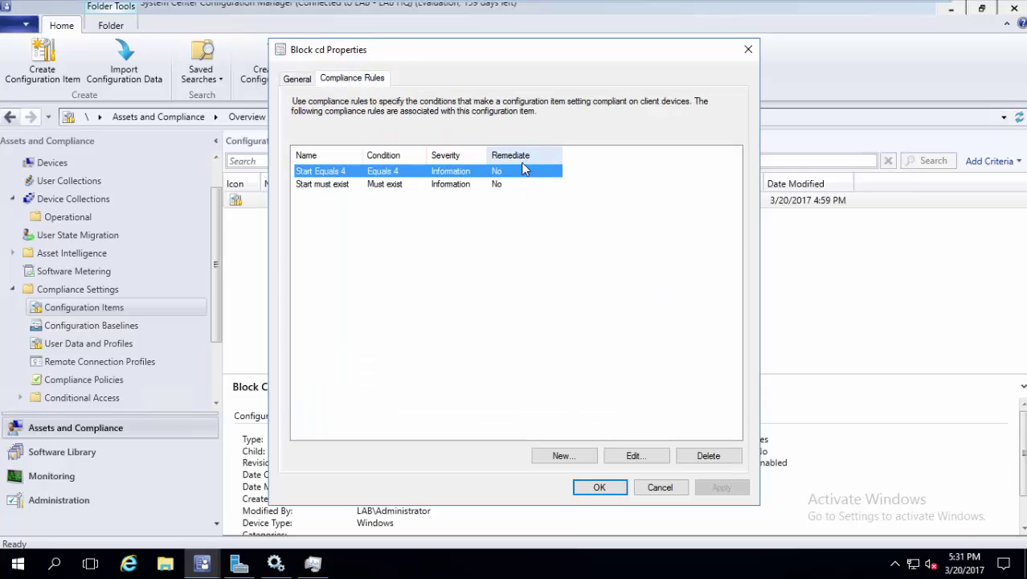
pyautogui.click(647, 455)
pyautogui.click(647, 453)
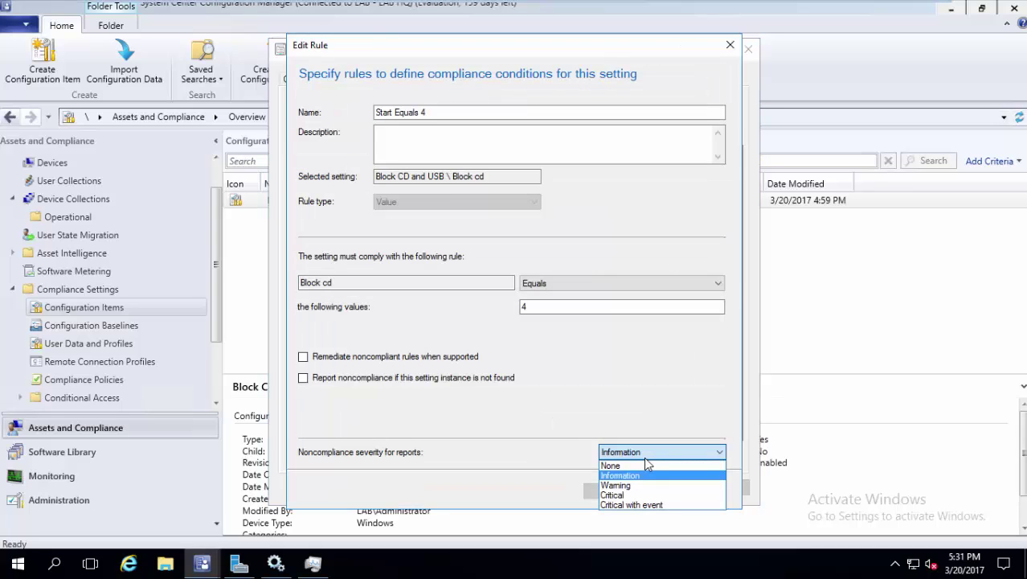
pyautogui.click(426, 361)
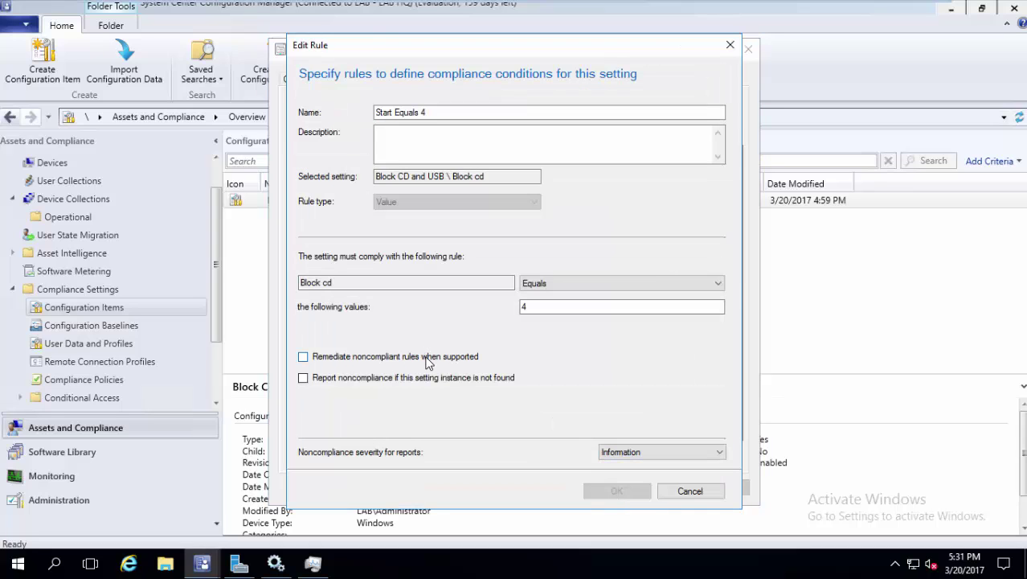
pyautogui.click(426, 362)
pyautogui.click(619, 489)
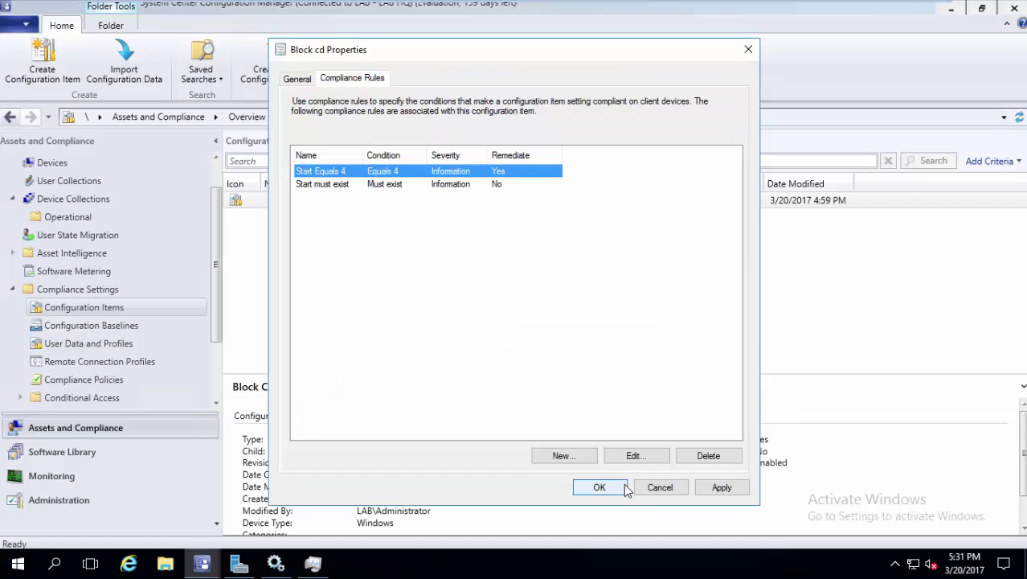
pyautogui.click(526, 186)
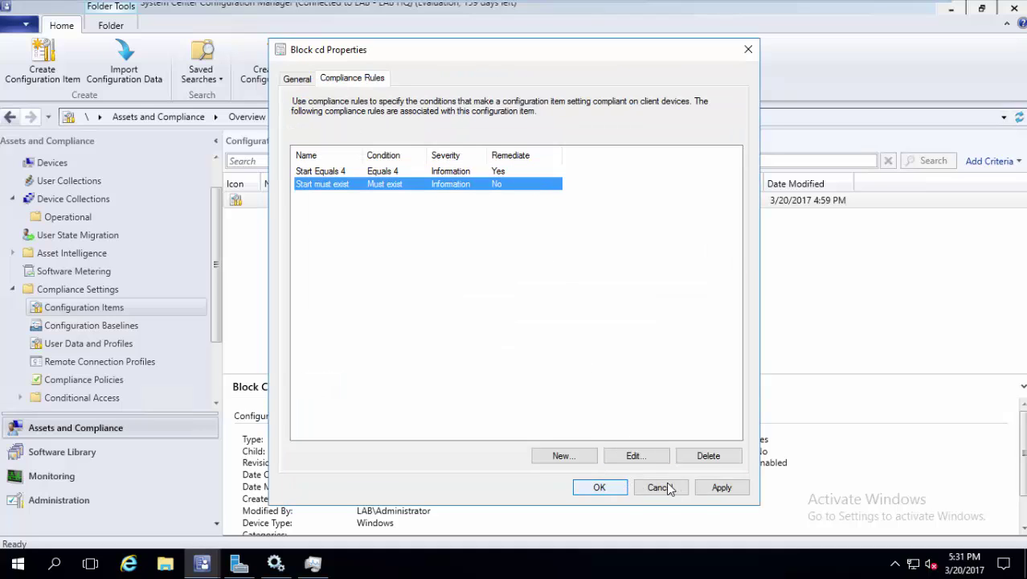
pyautogui.click(712, 488)
pyautogui.click(600, 487)
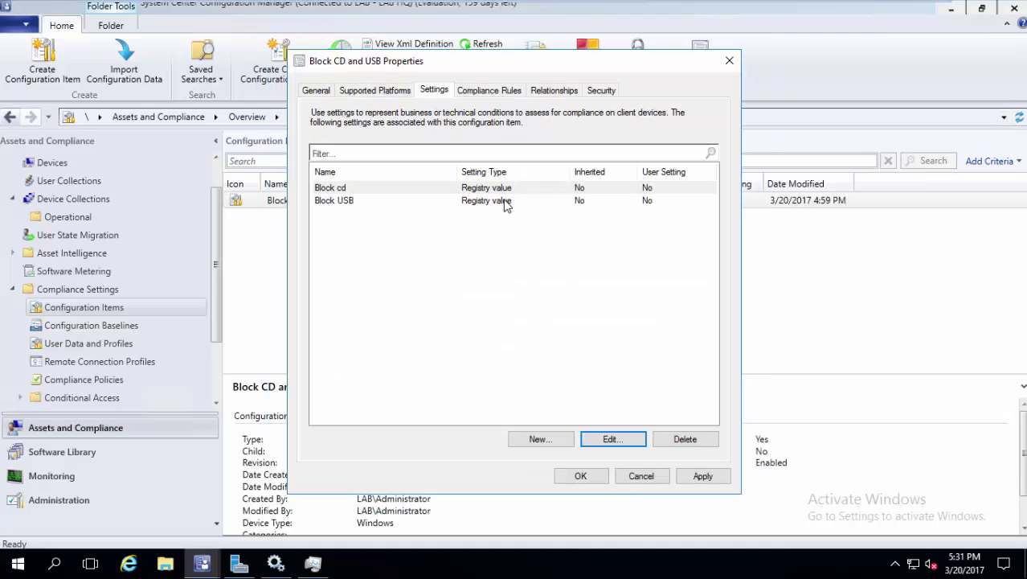
# - Enable remediation of noncompliant rules for New_Rule in the Block USB setting and save the Block CD and USB configuration item
pyautogui.click(507, 202)
pyautogui.click(617, 439)
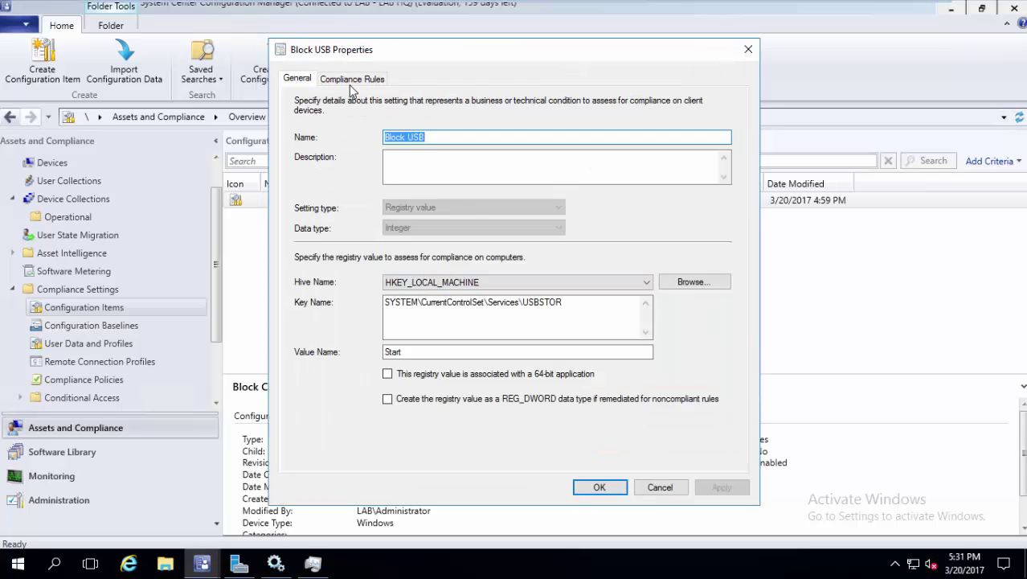
pyautogui.click(353, 80)
pyautogui.click(443, 173)
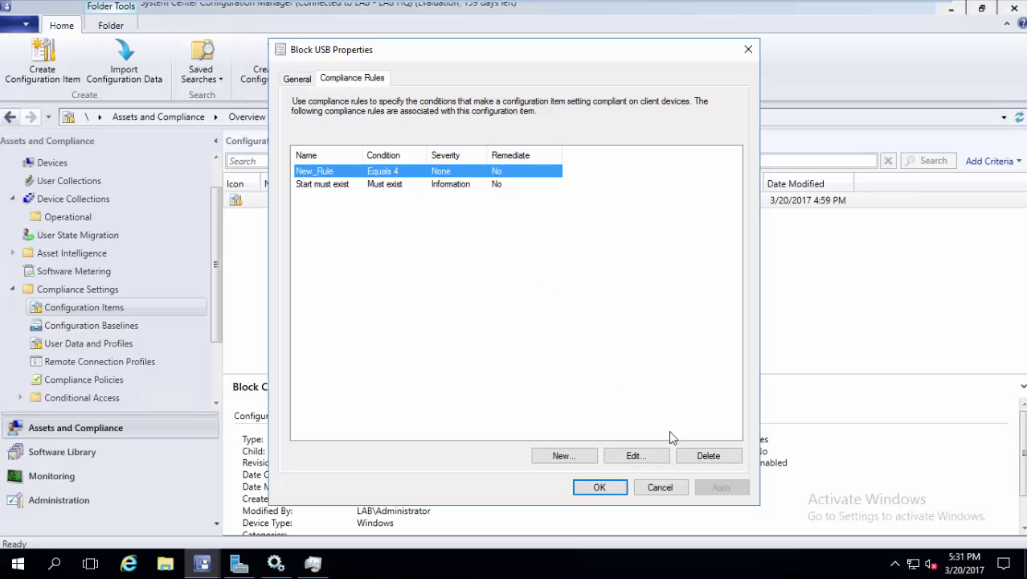
pyautogui.click(647, 456)
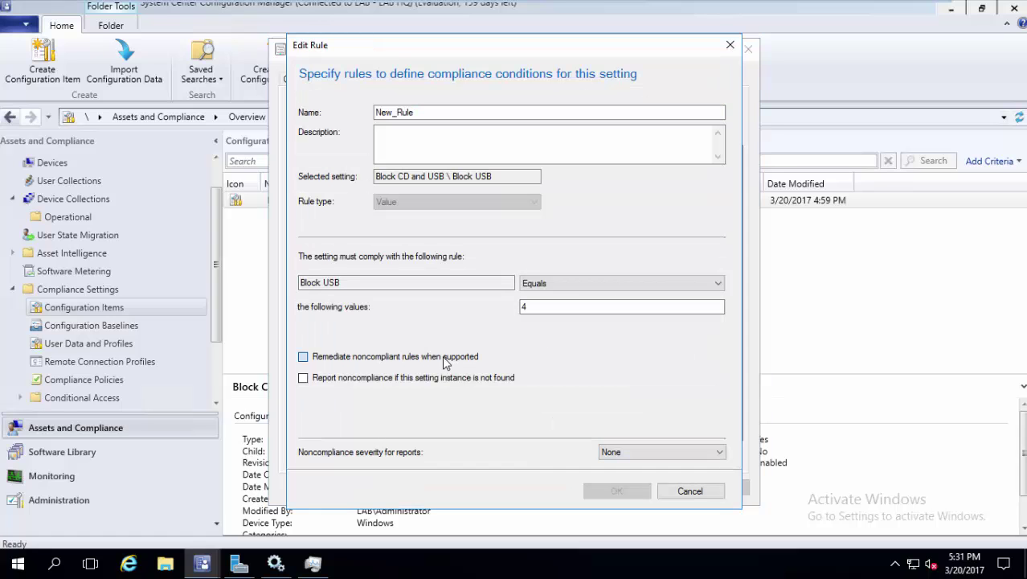
pyautogui.click(443, 361)
pyautogui.click(615, 491)
pyautogui.click(608, 491)
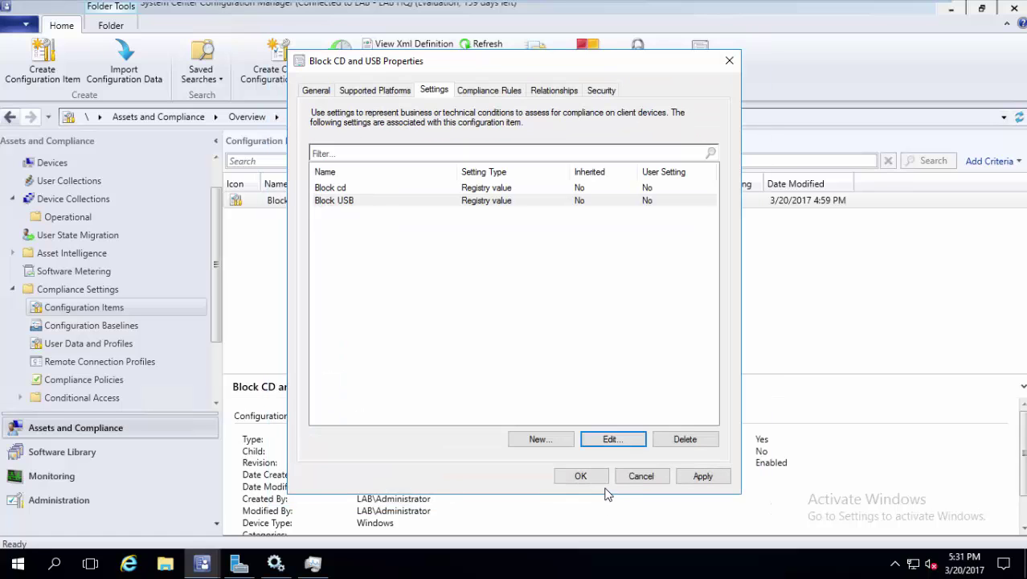
pyautogui.click(580, 475)
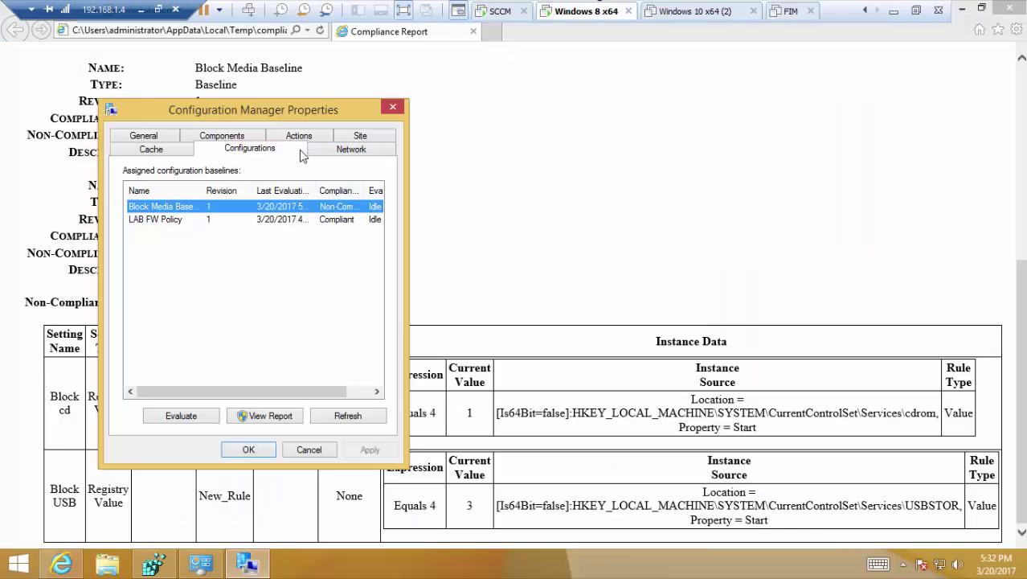
# - On the Windows 8 x64 client, run the Machine Policy Retrieval & Evaluation Cycle
pyautogui.click(235, 135)
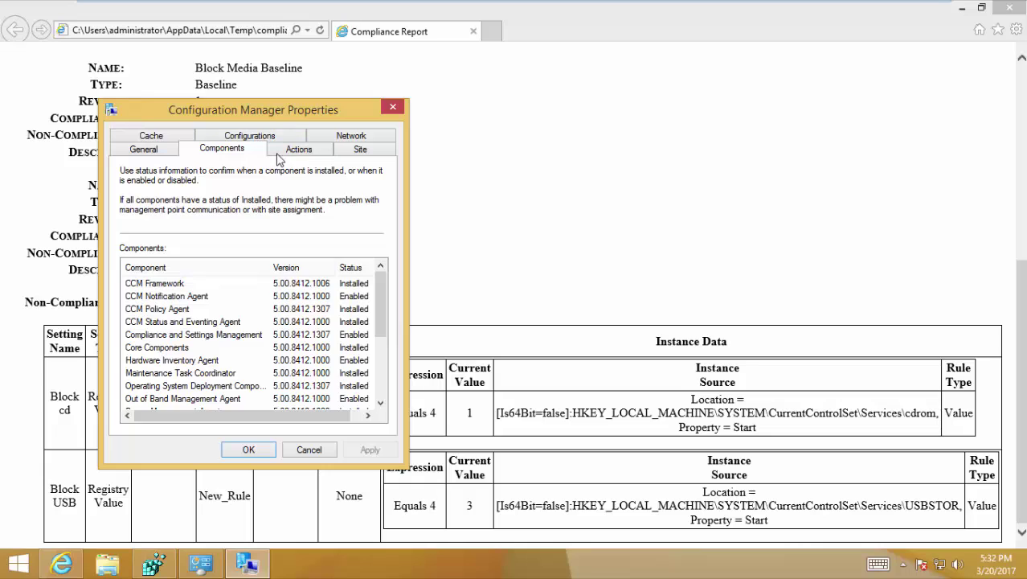
pyautogui.click(278, 153)
pyautogui.click(209, 285)
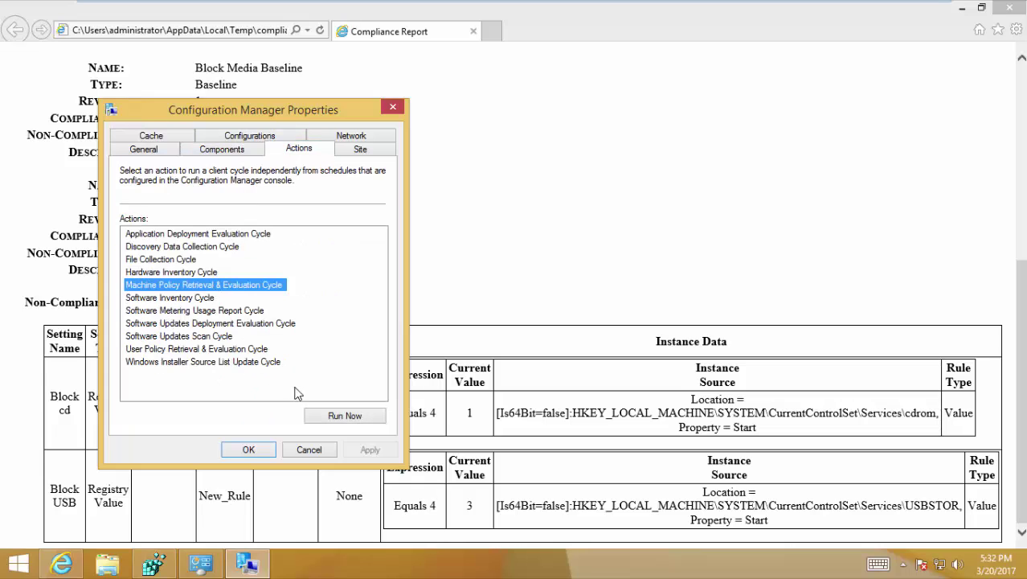
pyautogui.click(339, 416)
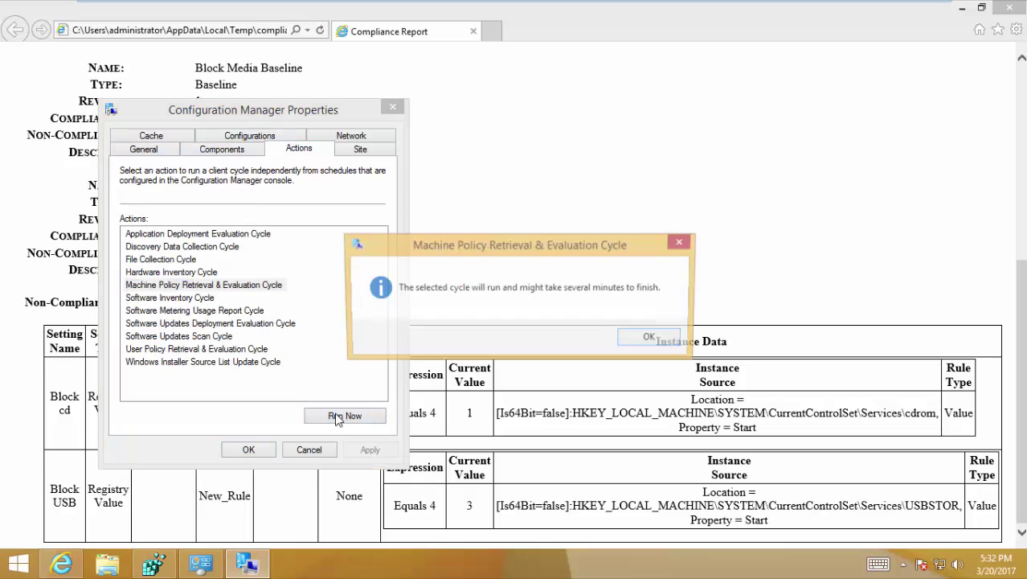
pyautogui.click(648, 337)
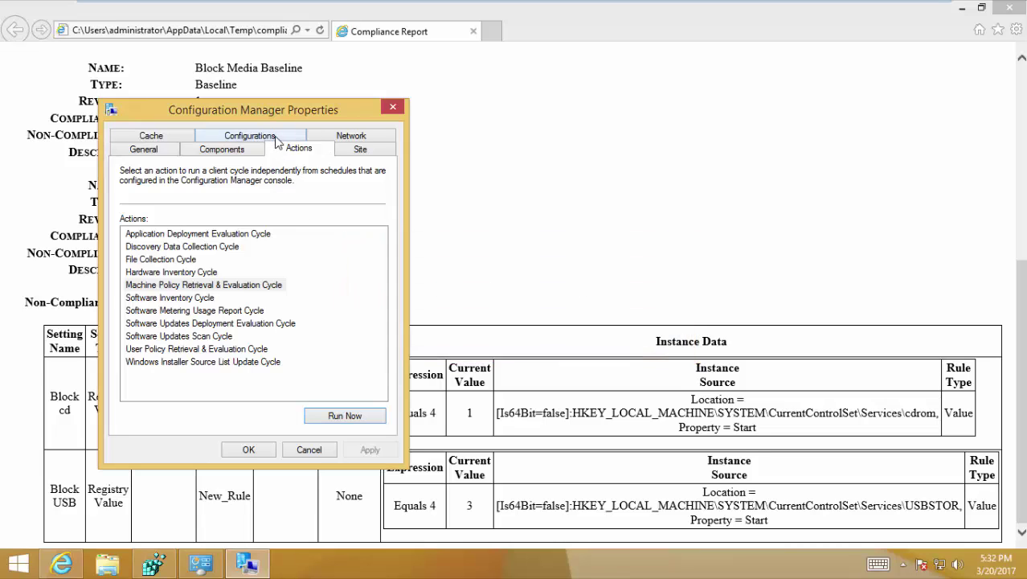
# - Evaluate Block Media Baseline on the client, narrowing the Revision column to check its compliance and evaluation state
pyautogui.click(249, 136)
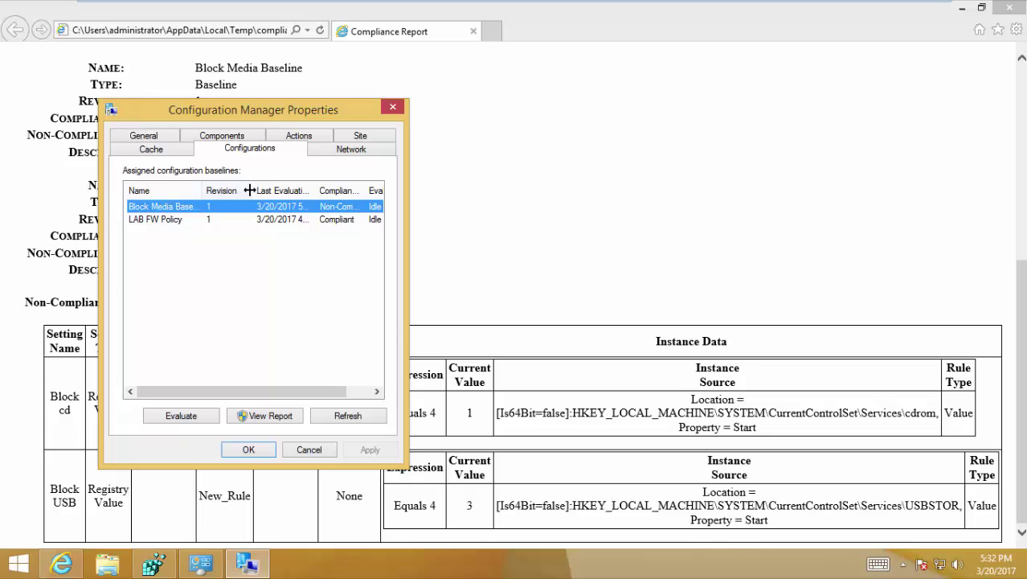
pyautogui.moveTo(249, 191); pyautogui.dragTo(230, 193)
pyautogui.click(205, 420)
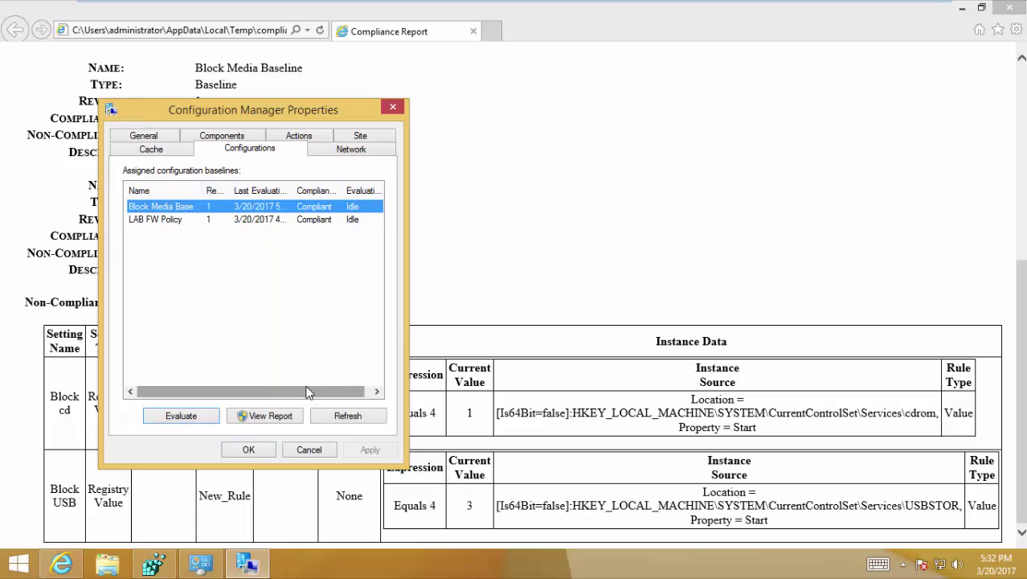
pyautogui.moveTo(306, 392); pyautogui.dragTo(312, 391)
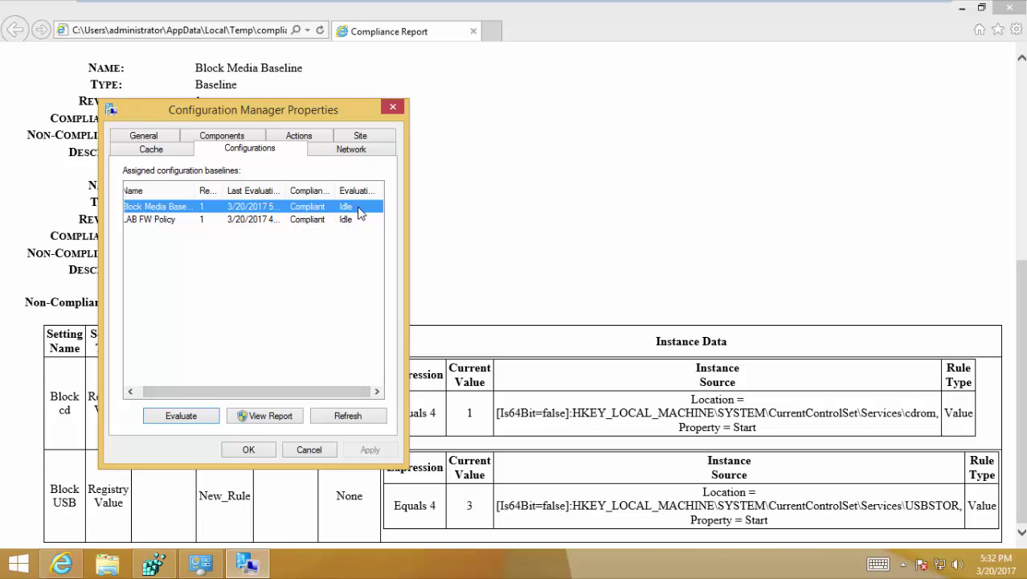
# - Switch to Registry Editor and check the Start values of the USBSTOR and cdrom keys under Services
pyautogui.click(172, 556)
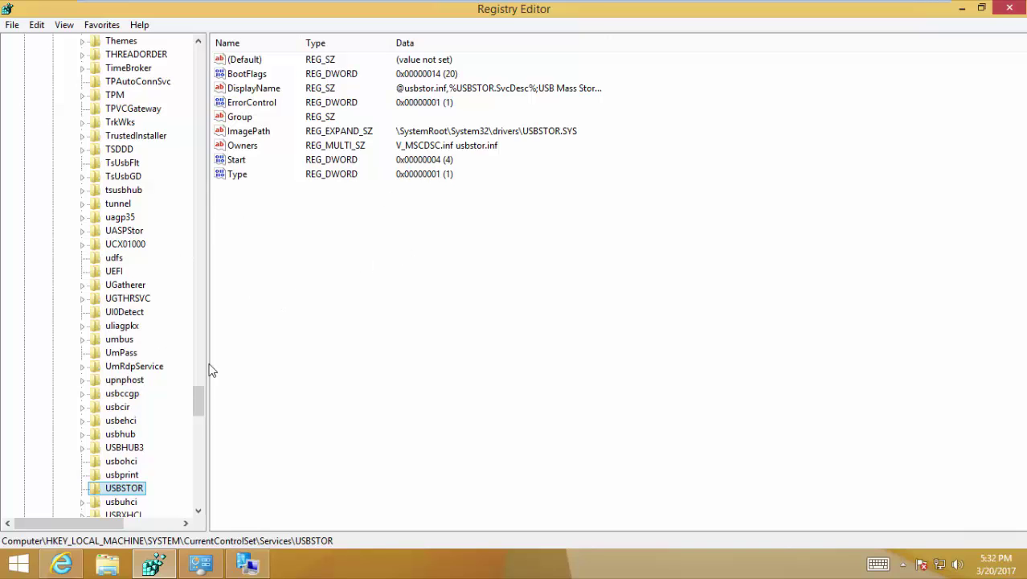
pyautogui.moveTo(203, 404); pyautogui.dragTo(191, 118)
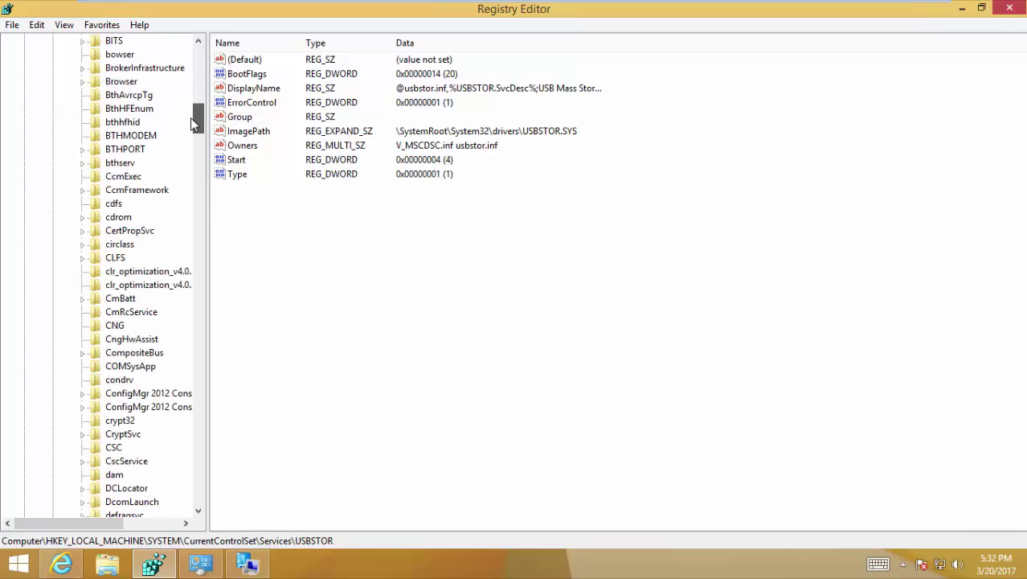
pyautogui.click(117, 218)
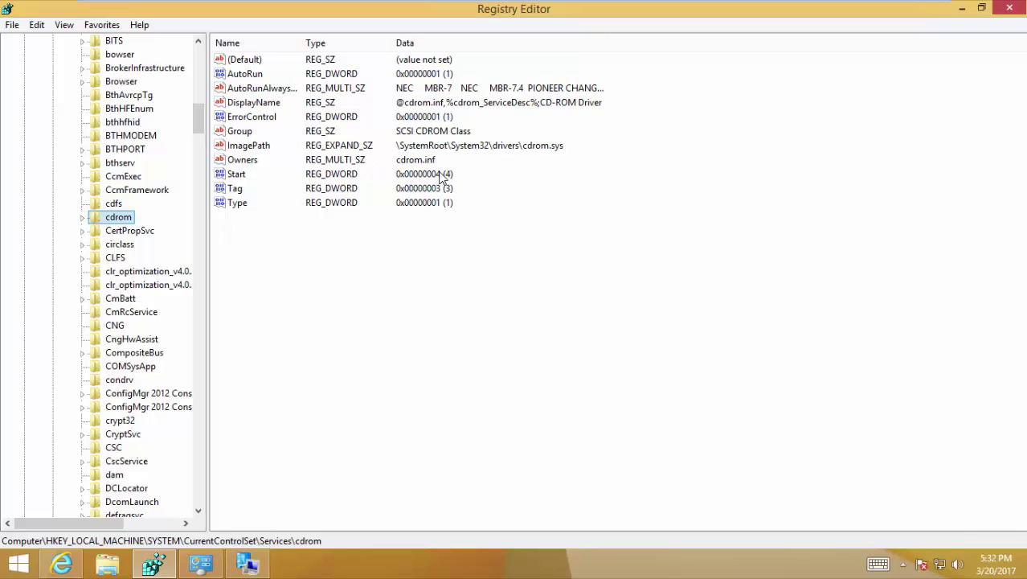